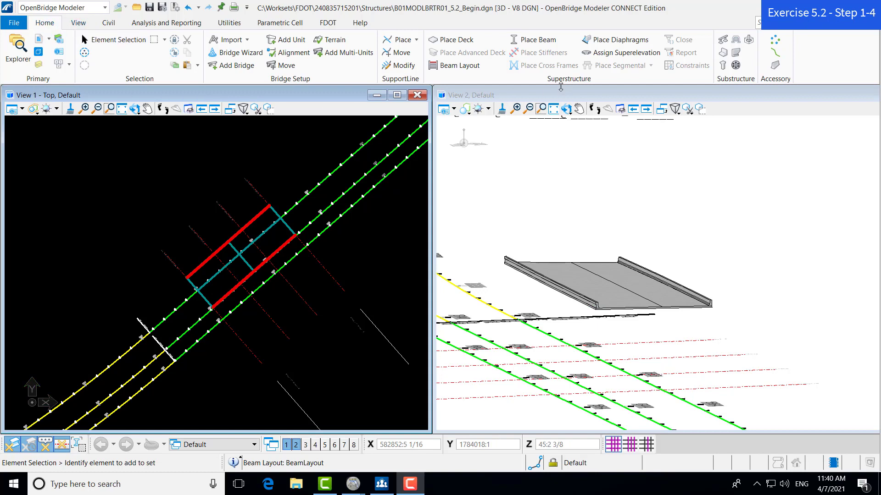
Step: Start a beam layout spanning from the first limit line to SupportLine4
click(456, 67)
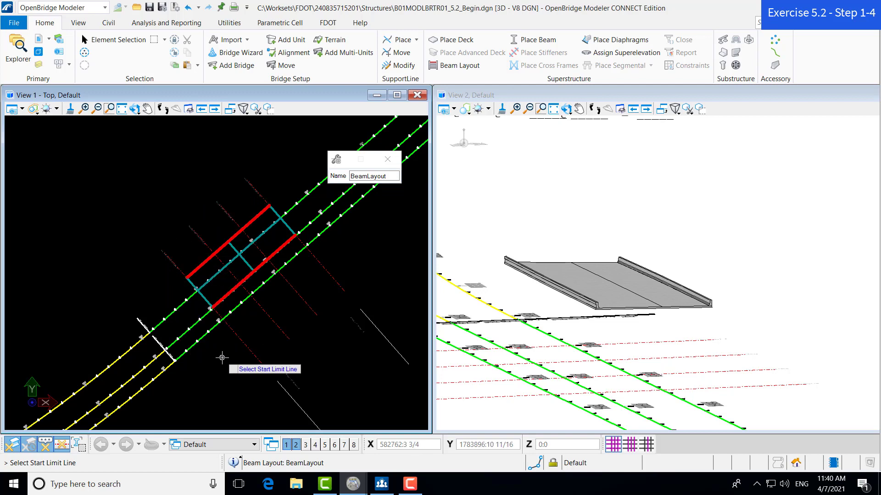
click(238, 337)
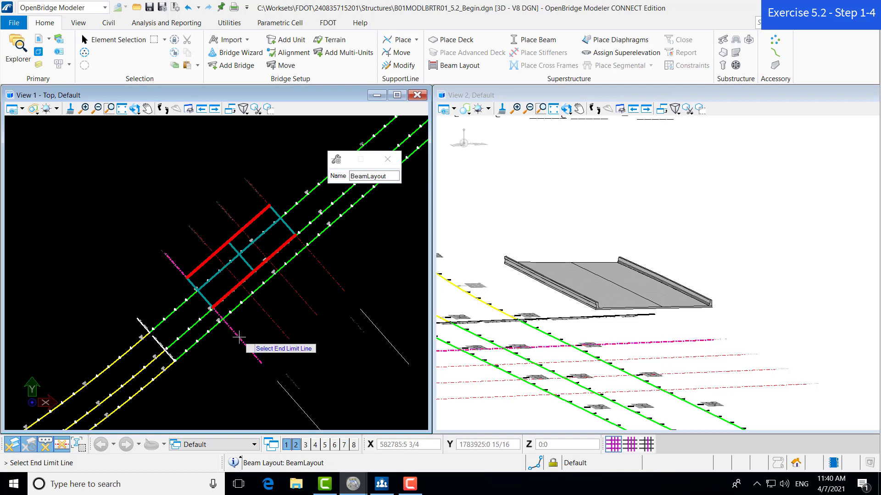
click(316, 260)
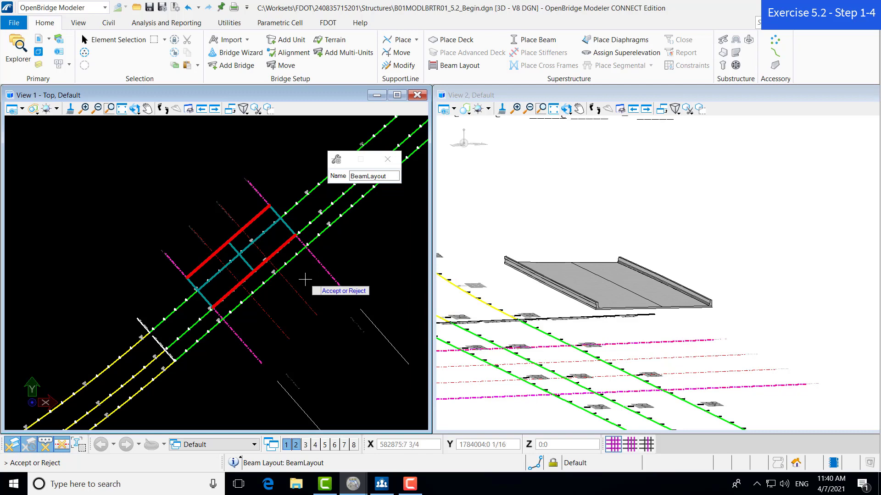
click(305, 279)
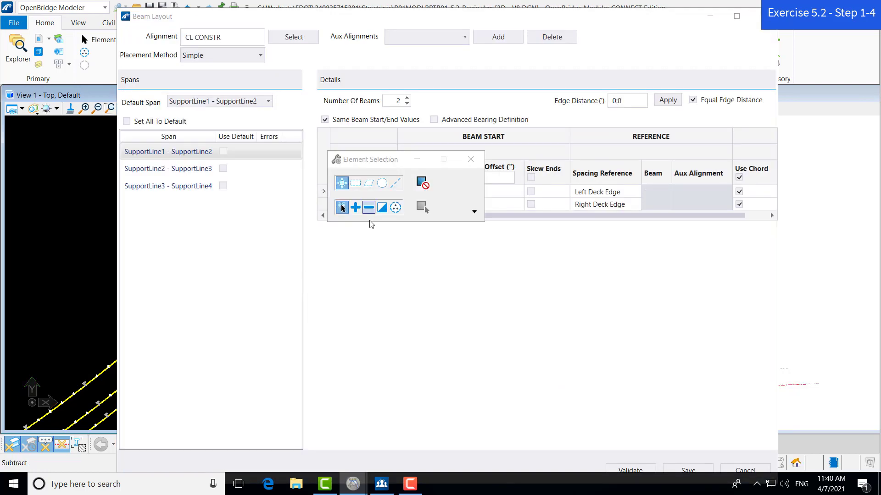
Step: Close Element Selection, try Continuous beam placement, then revert to Simple placement
click(412, 159)
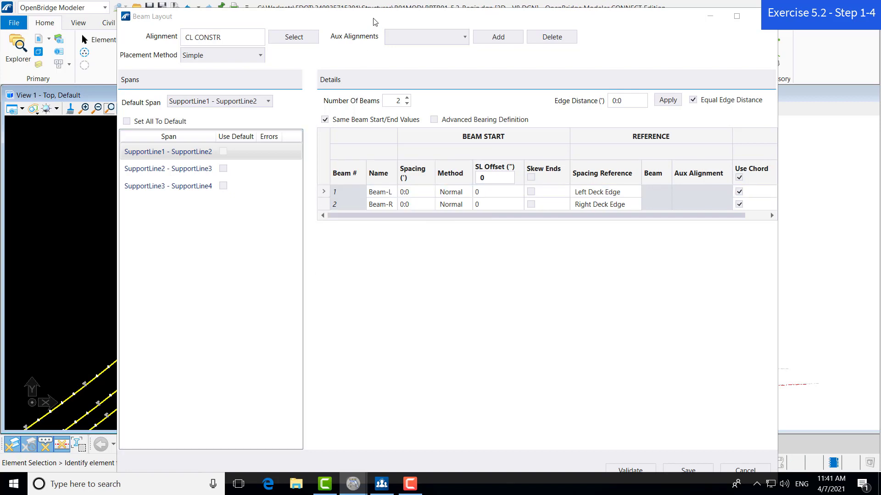
drag(366, 22, 372, 22)
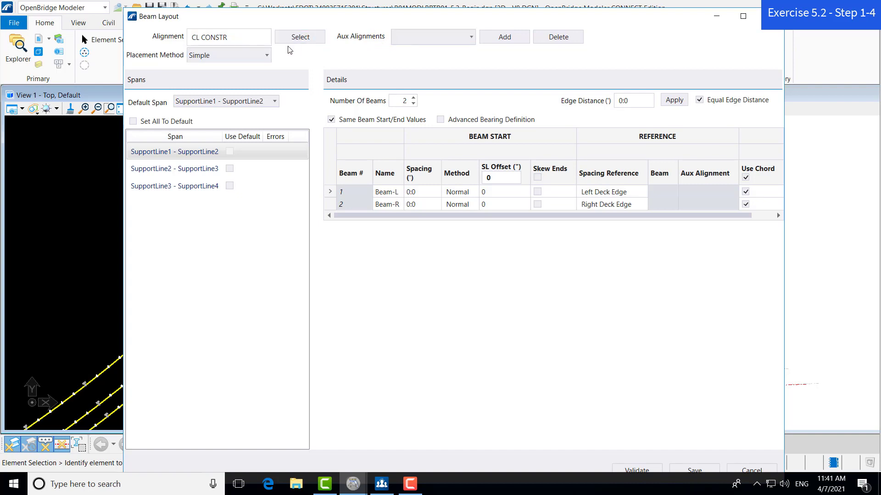
click(267, 56)
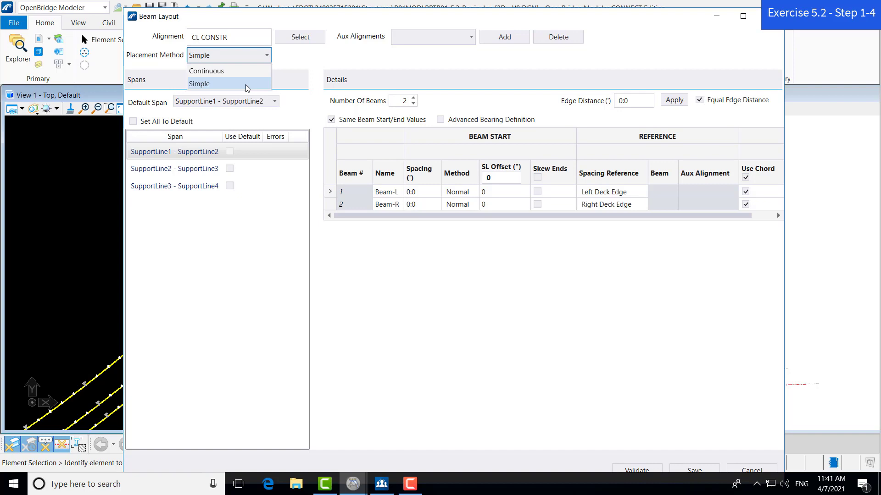
click(187, 221)
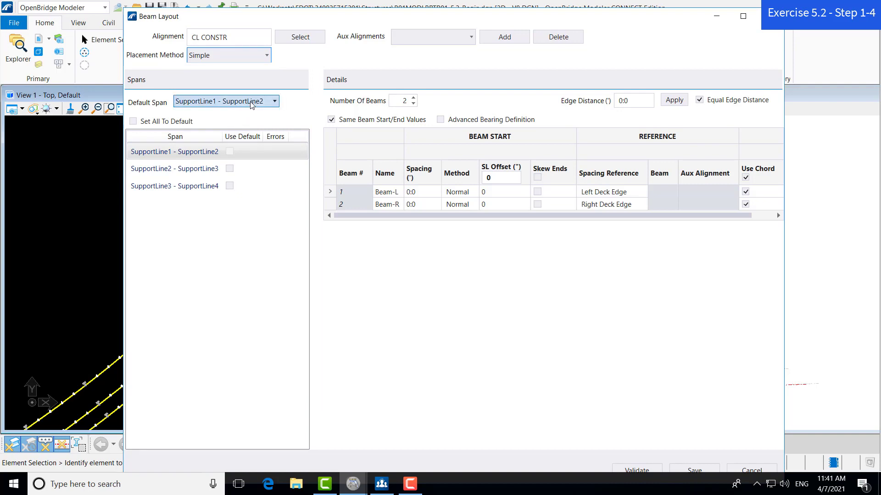
click(255, 59)
click(251, 70)
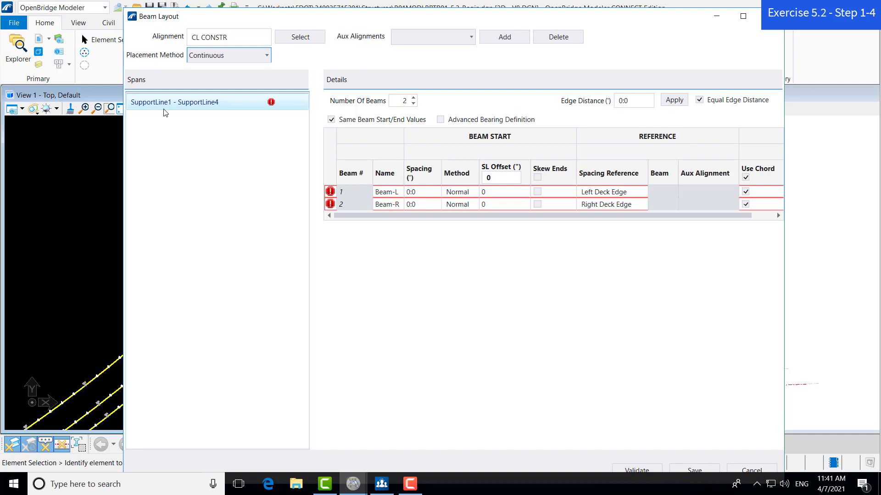
click(261, 57)
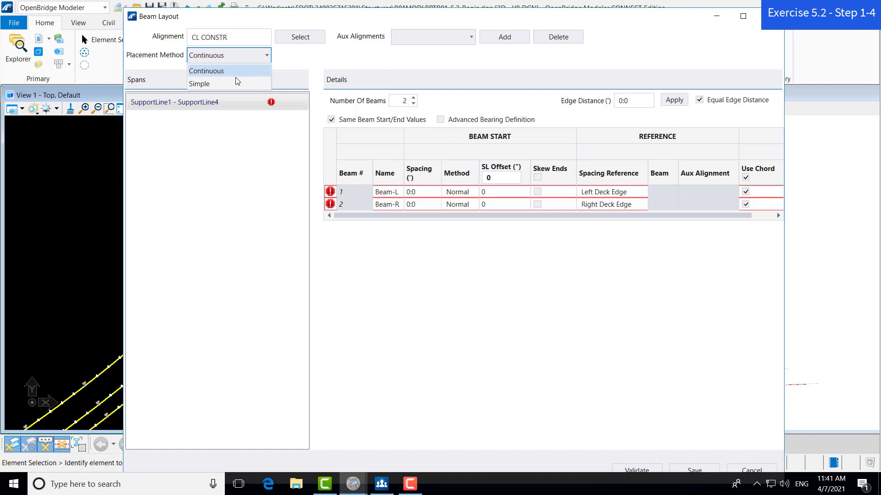
click(226, 87)
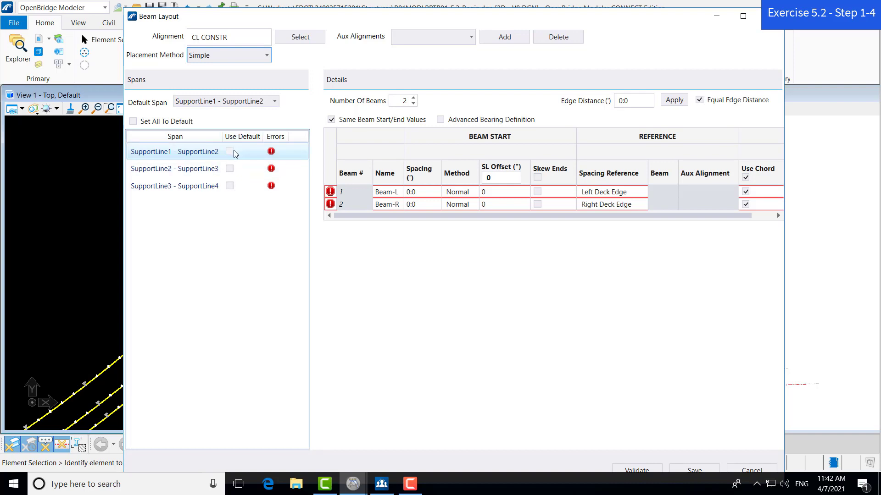
Step: Tick Use Default on the second span and raise the first span to four beams
click(229, 169)
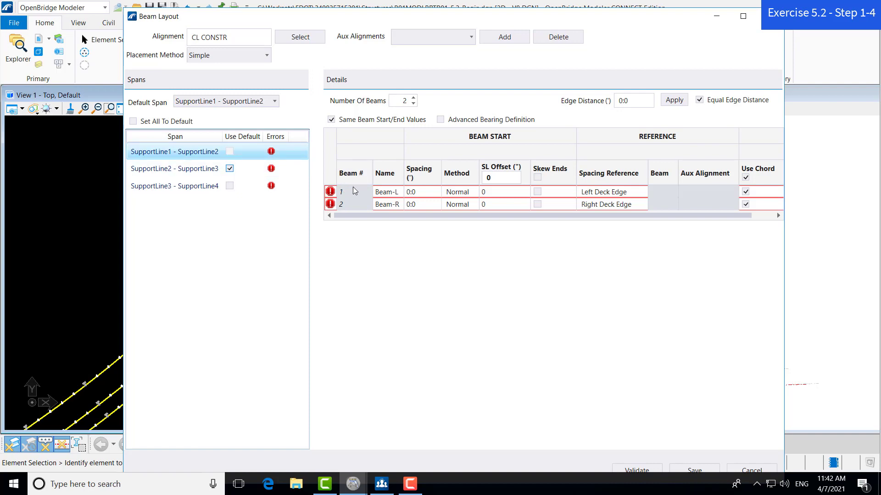
click(413, 98)
click(414, 98)
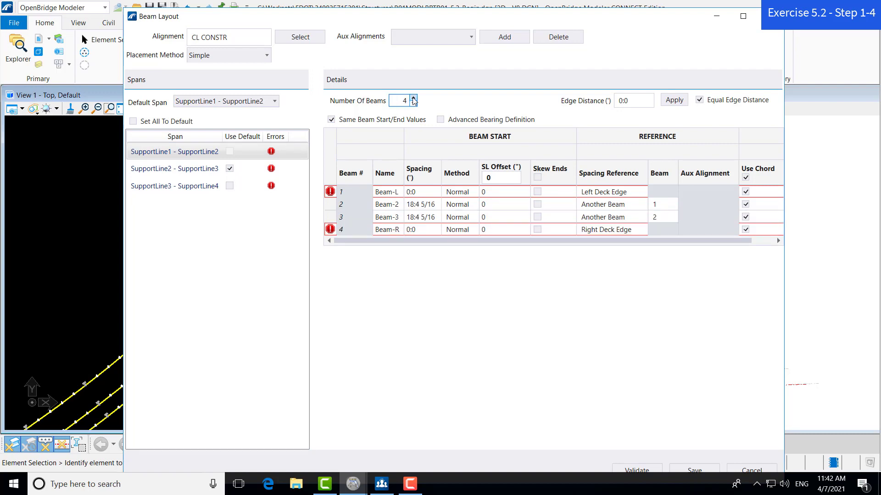
Step: Review the other spans, untick Use Default on SupportLine2 - SupportLine3, and reselect SupportLine1 - SupportLine2
click(190, 170)
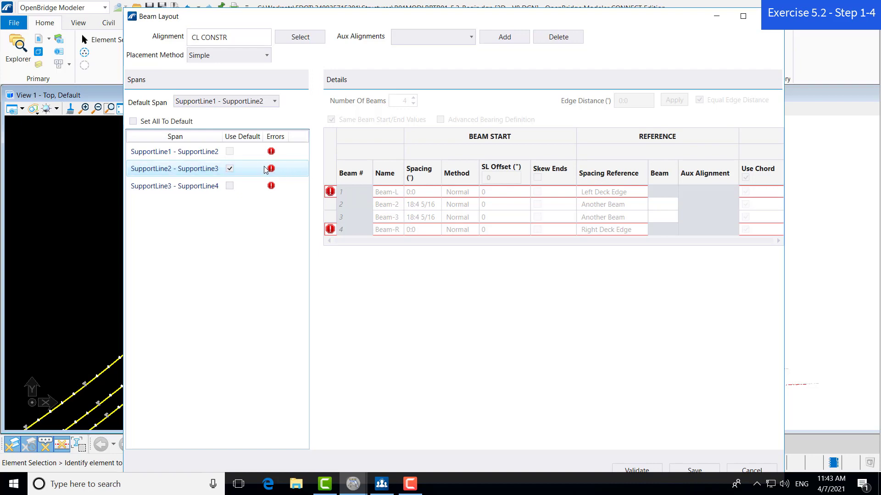
click(216, 169)
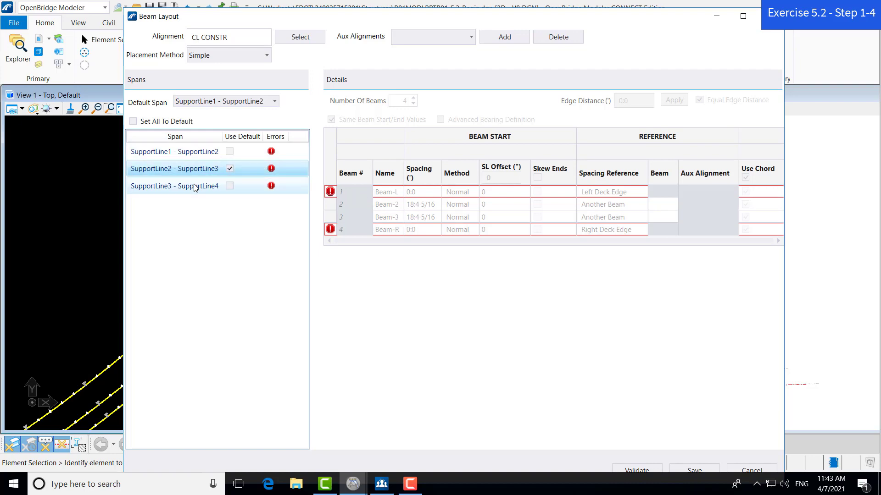
click(195, 187)
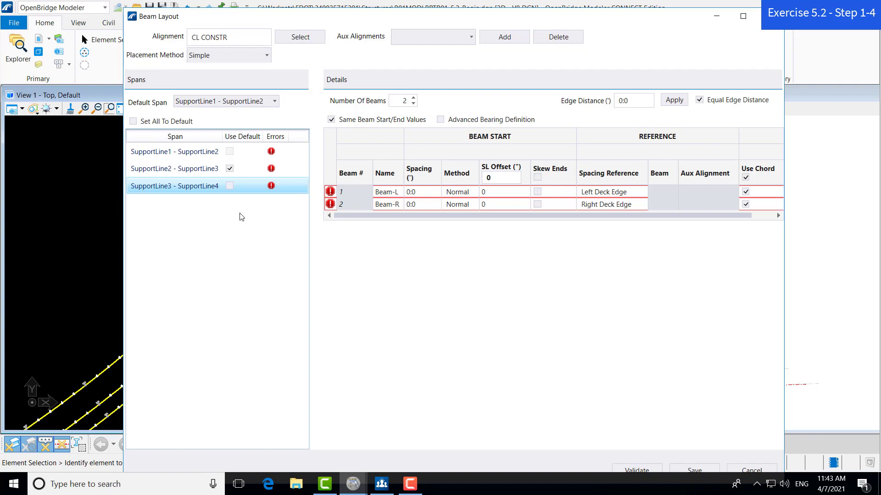
click(217, 176)
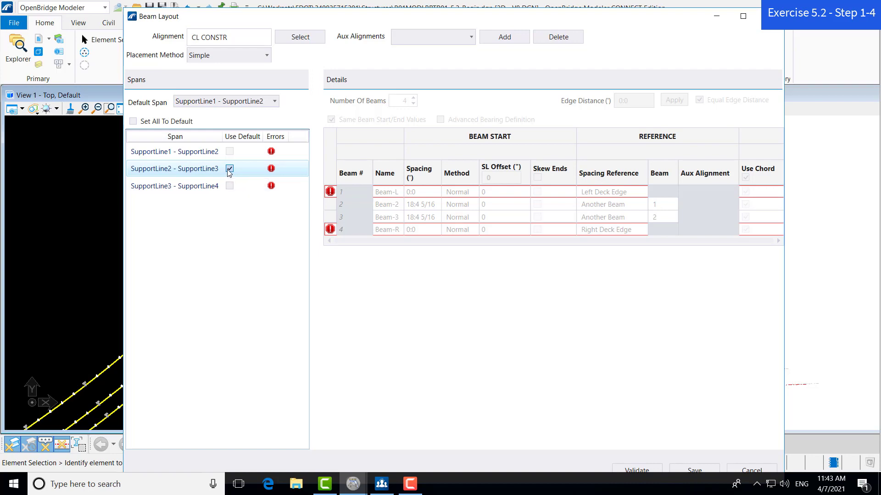
click(229, 169)
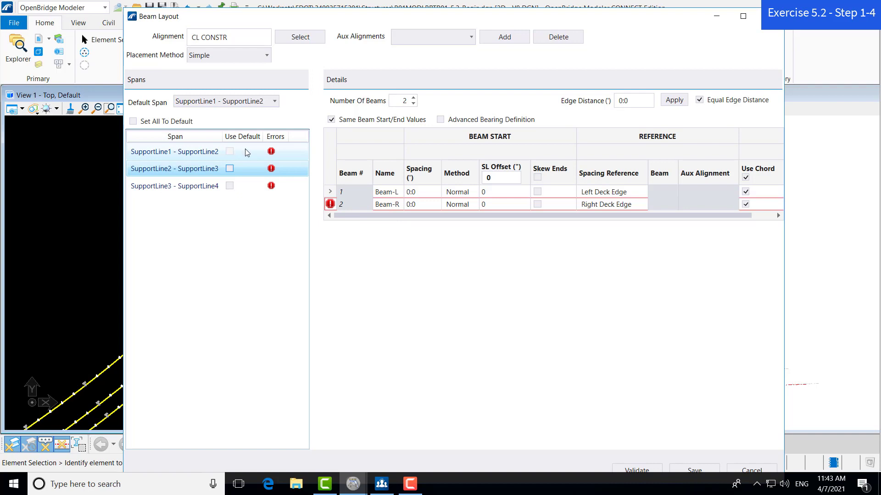
click(207, 154)
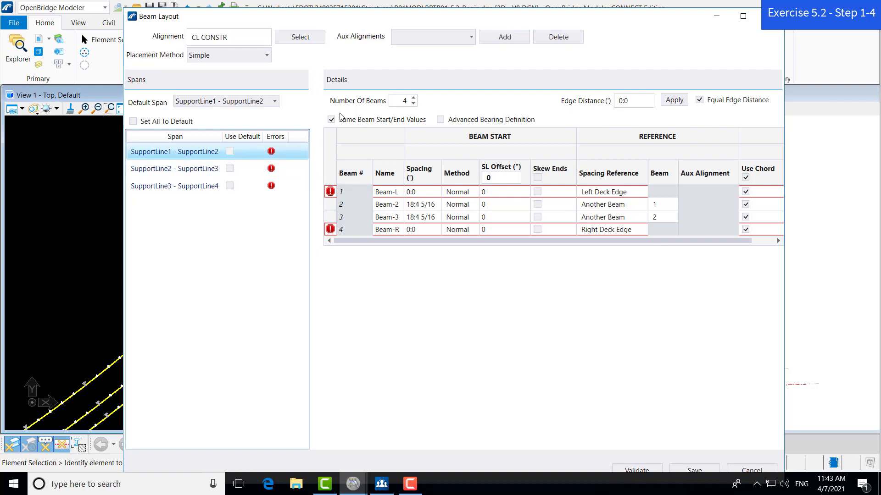
Step: Give the first span 7 beams with a 2:6 1/2 edge distance, respaced to 8:4
click(413, 98)
click(414, 98)
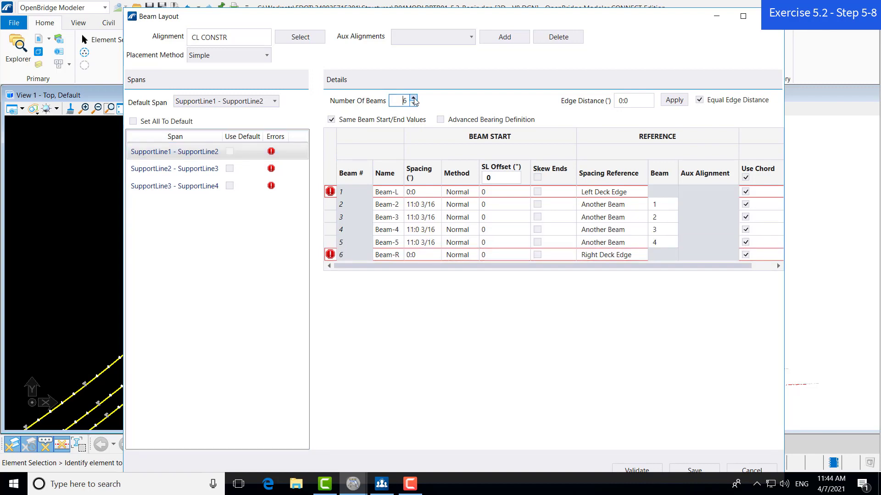
click(414, 98)
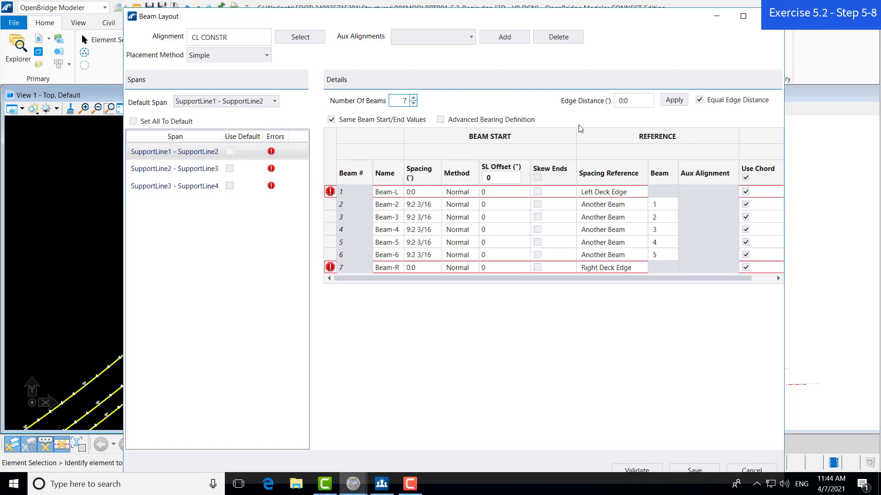
click(633, 101)
drag(629, 101, 616, 104)
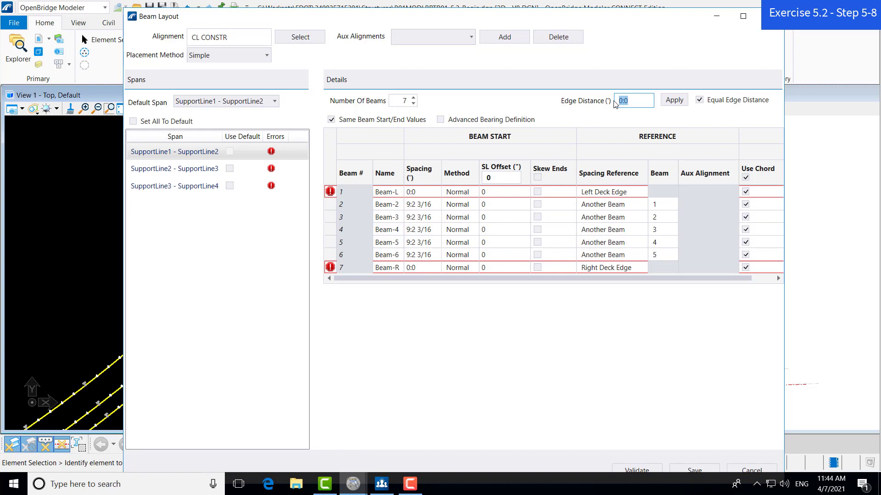
text(2:6.5)
key(Tab)
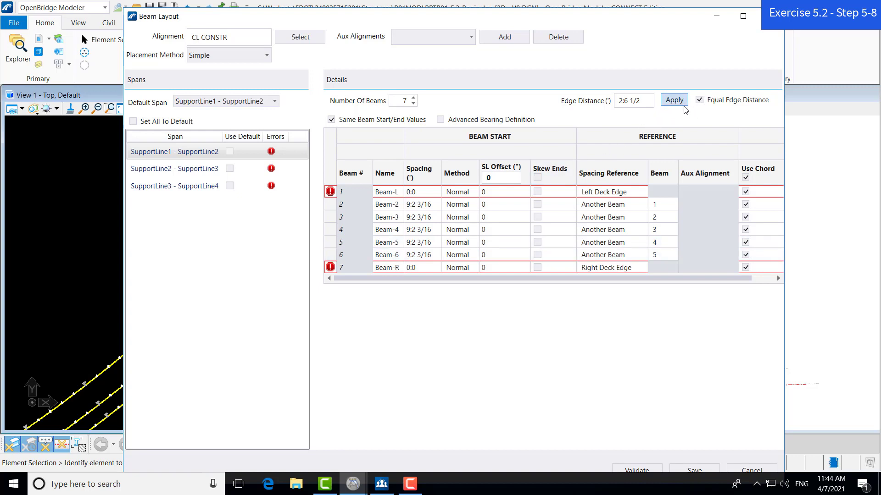
click(673, 100)
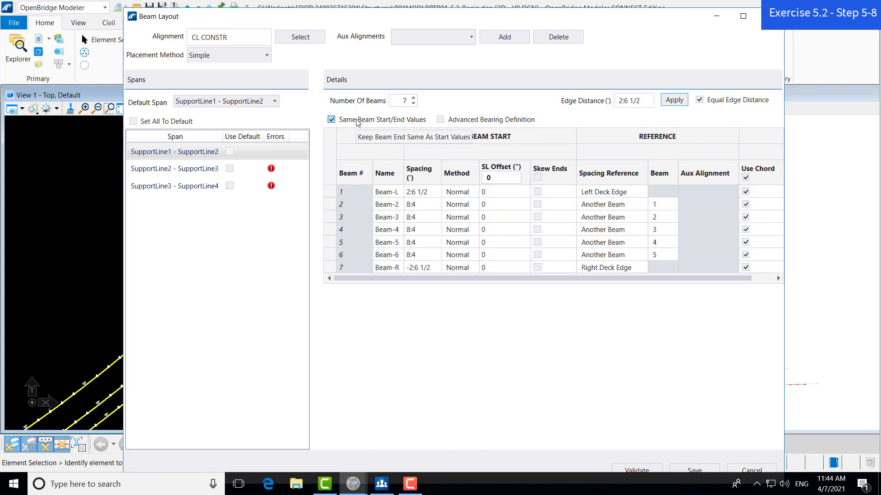
Step: Unlink beam ends from starts and set every beam's start SL offset to 3
click(332, 121)
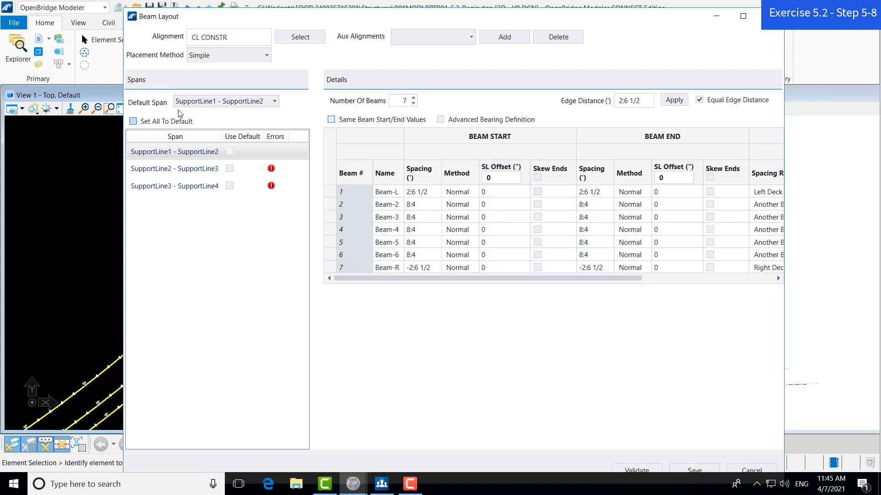
click(156, 151)
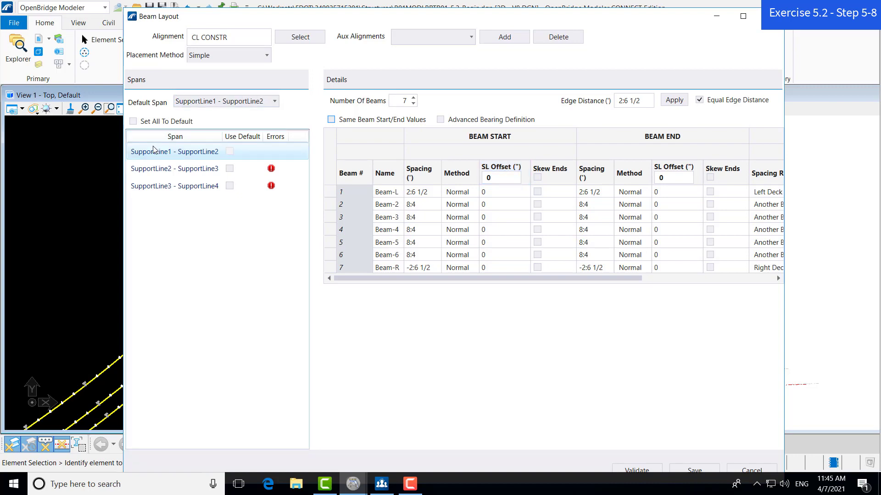
click(505, 178)
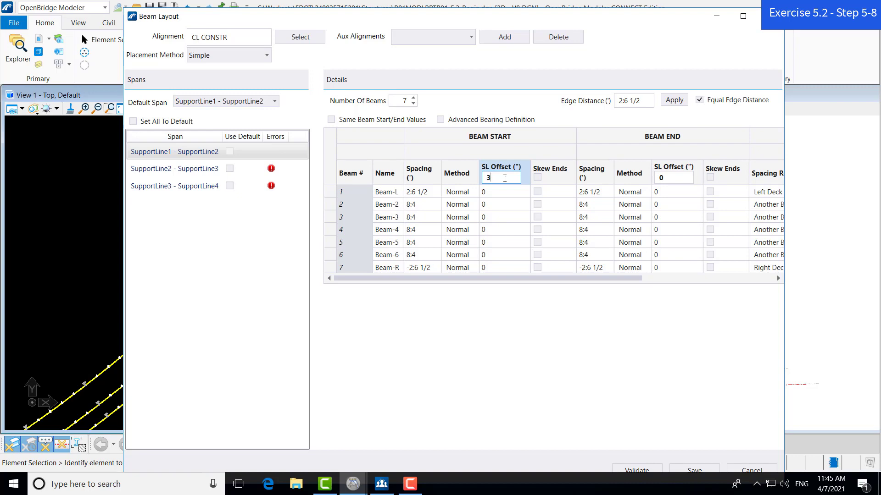
key(Tab)
Step: Set the end SL offset of all seven beams to -1 1/2
click(490, 194)
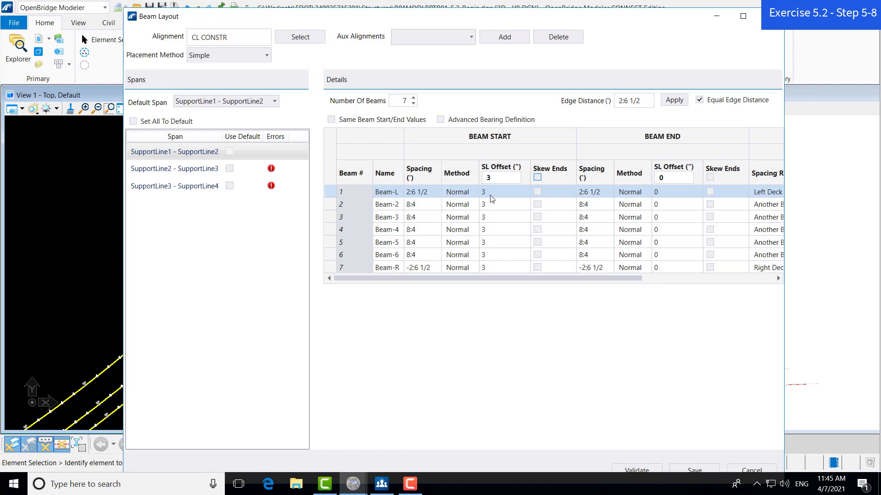
click(665, 178)
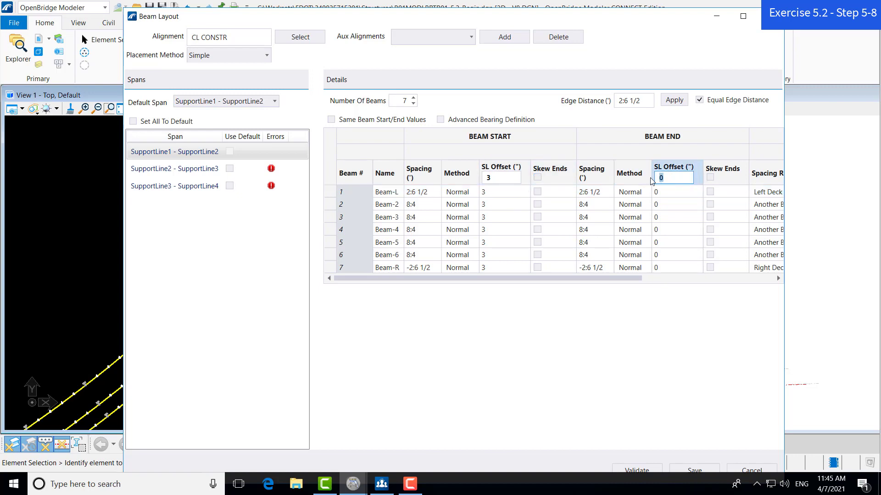
text(-1)
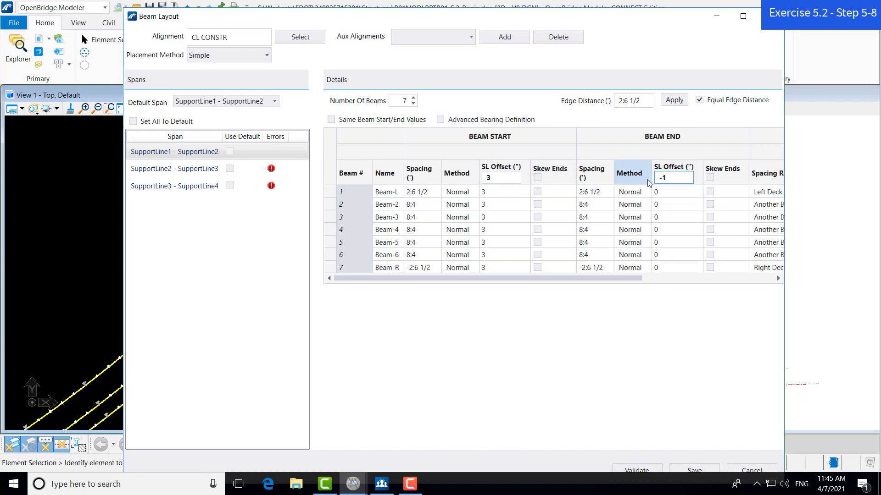
text(.5)
key(Tab)
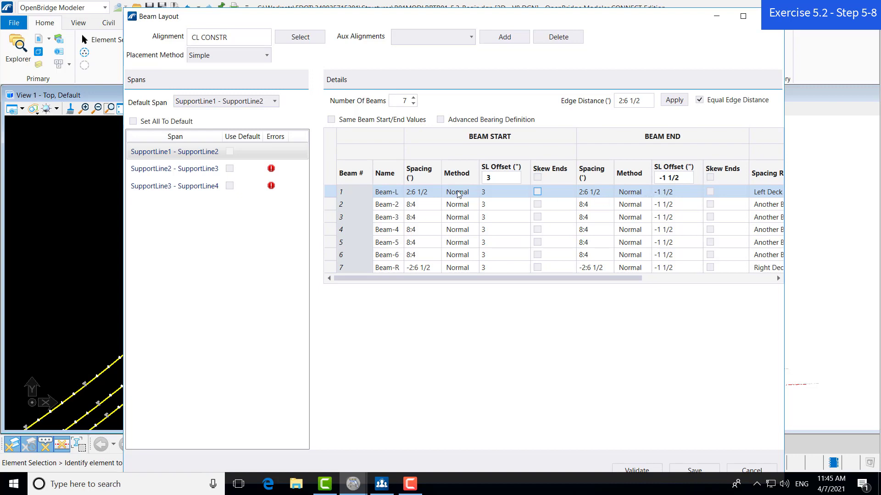
Step: Give span SupportLine2 - SupportLine3 seven beams and respace them from the edge distance
click(207, 170)
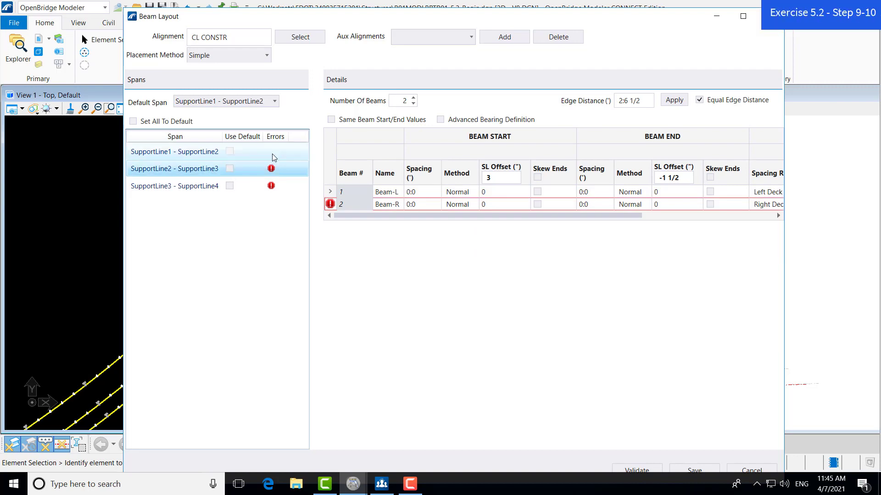
click(413, 99)
click(414, 98)
click(413, 99)
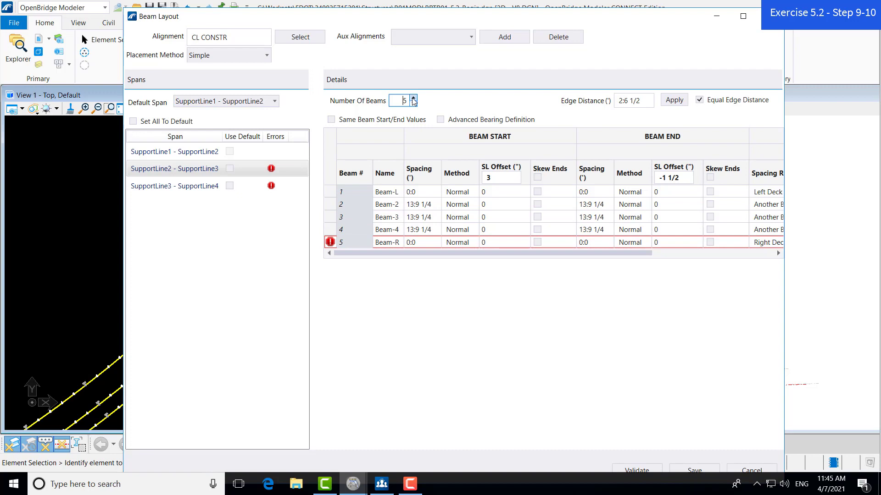
click(413, 98)
click(413, 98)
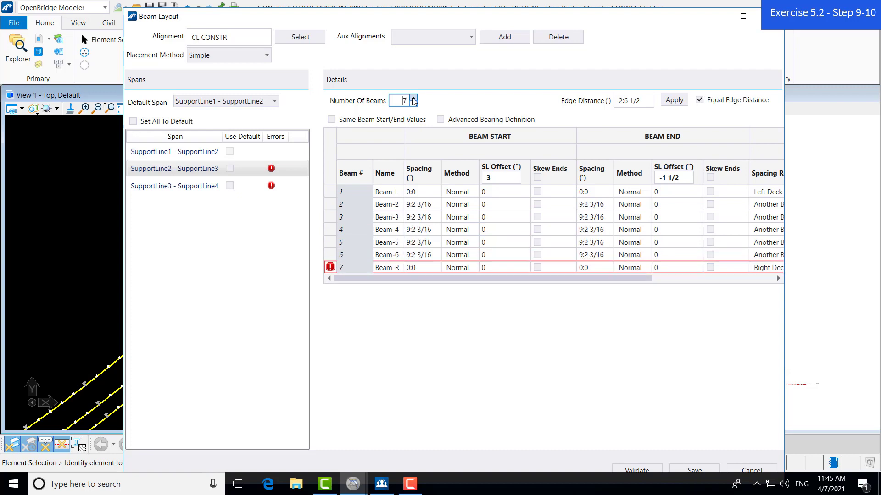
click(674, 101)
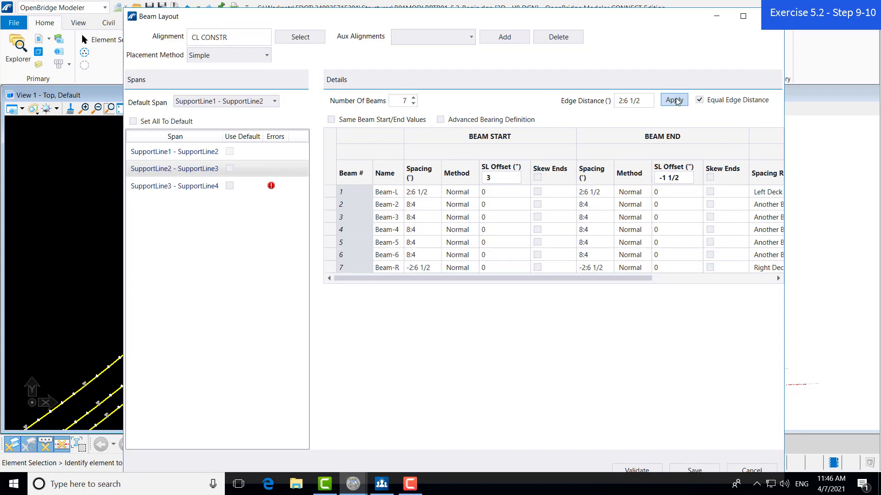
Step: Set this span's SL offsets to 2 1/4 at start and -2 1/4 at end
double_click(495, 178)
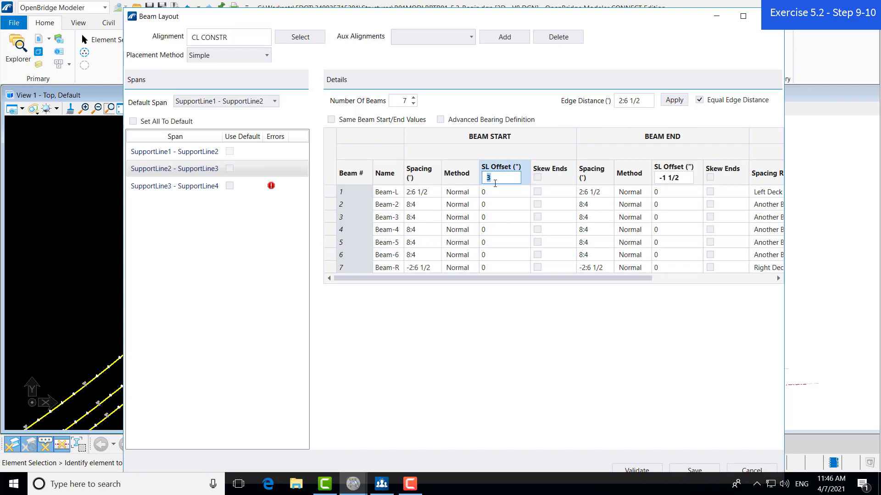
text(2.25)
key(Tab)
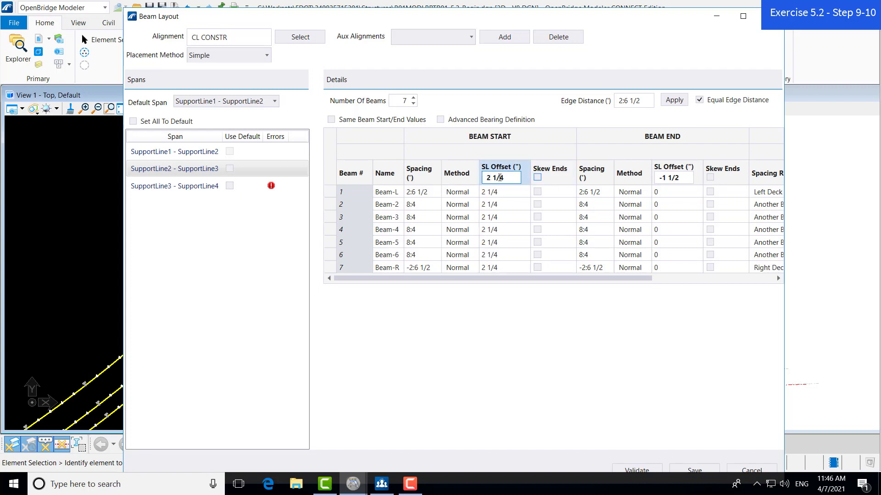
key(Tab)
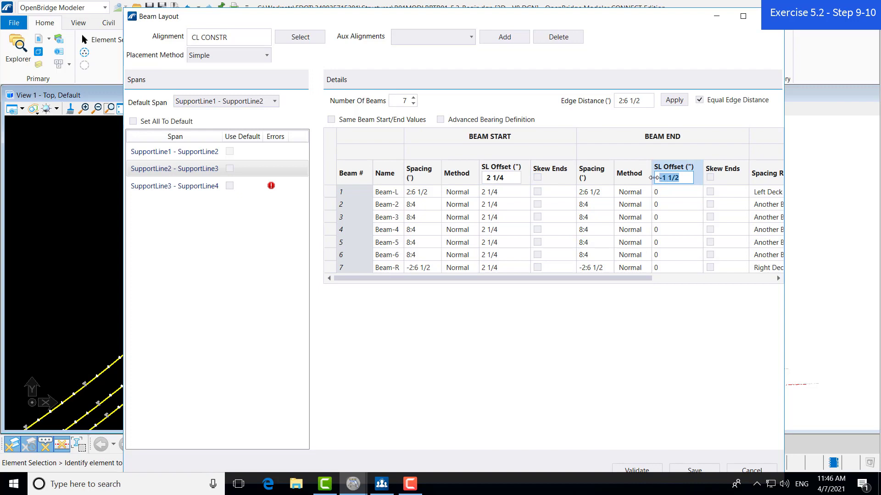
text(-2.)
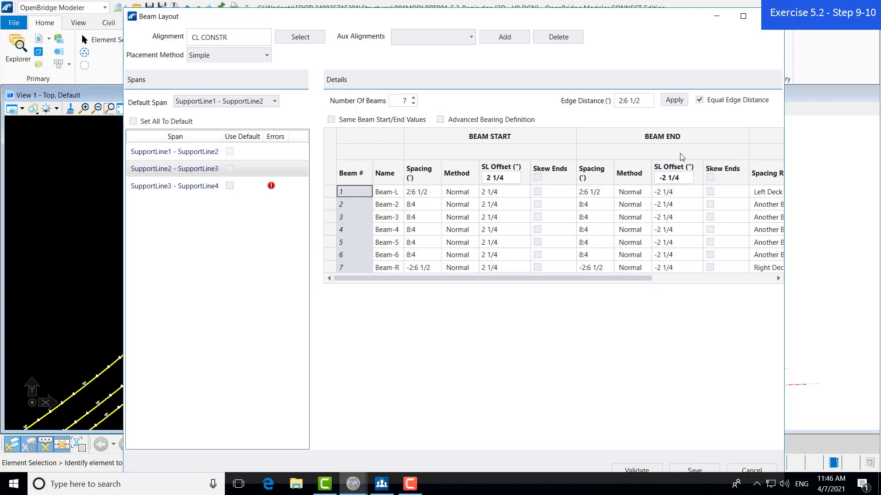
key(Return)
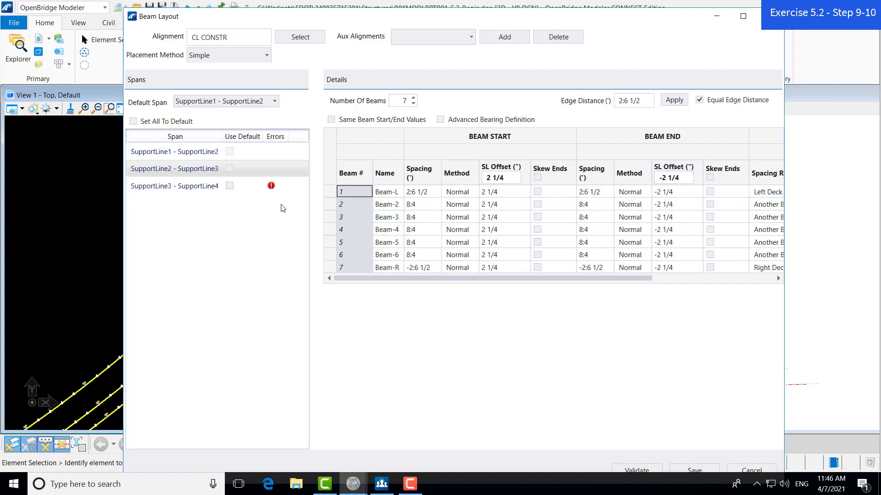
Step: Give span SupportLine3 - SupportLine4 seven beams and respace them from the edge distance
click(165, 188)
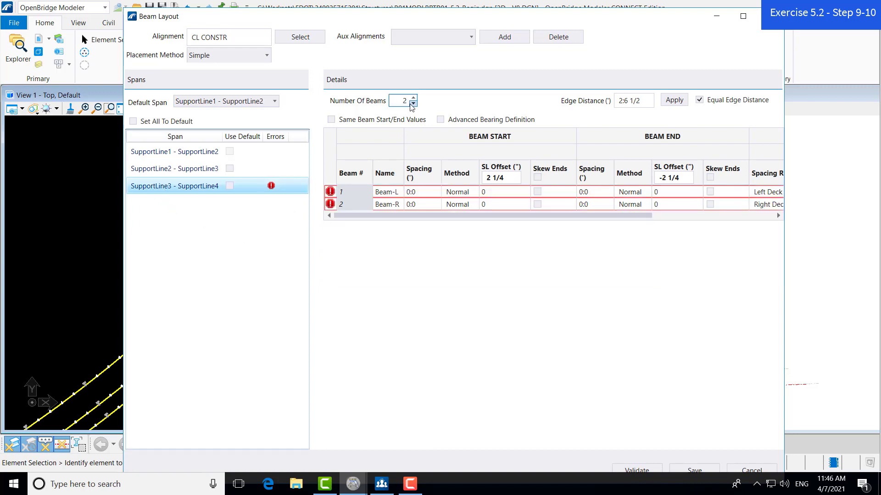
click(404, 102)
text(7)
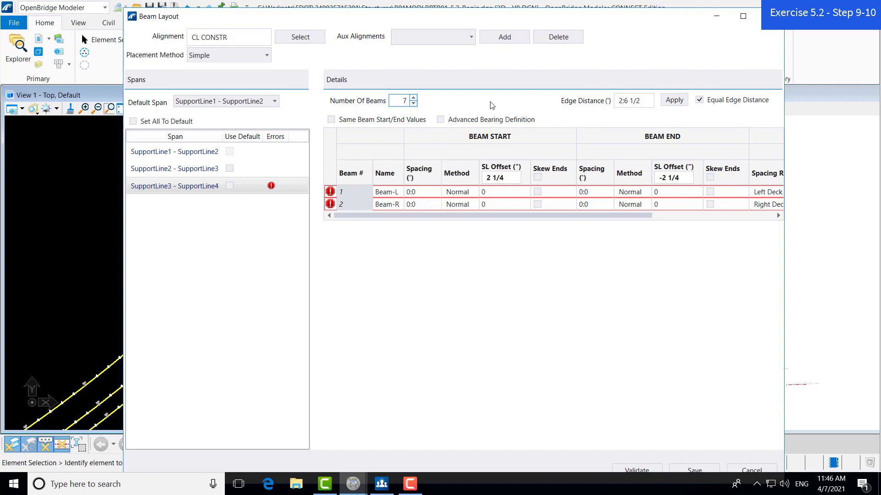
key(Tab)
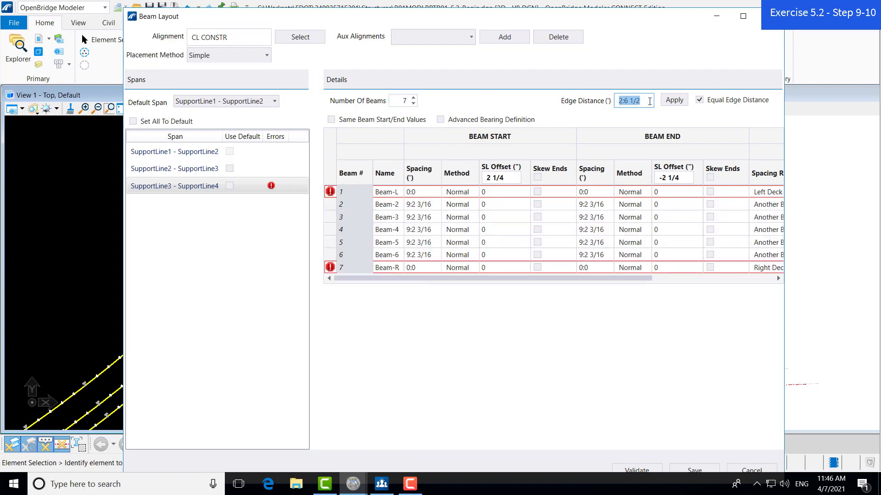
click(673, 100)
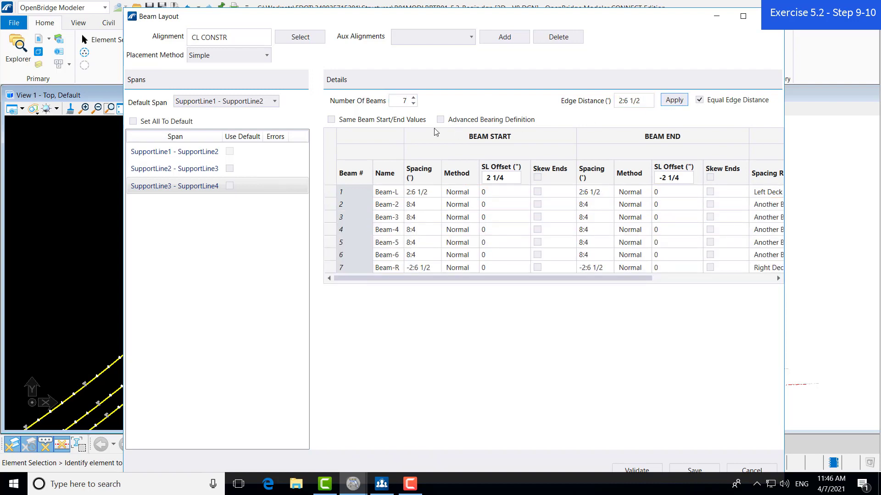
Step: Set this span's SL offsets to 1 1/2 at start and -3 at end
click(487, 178)
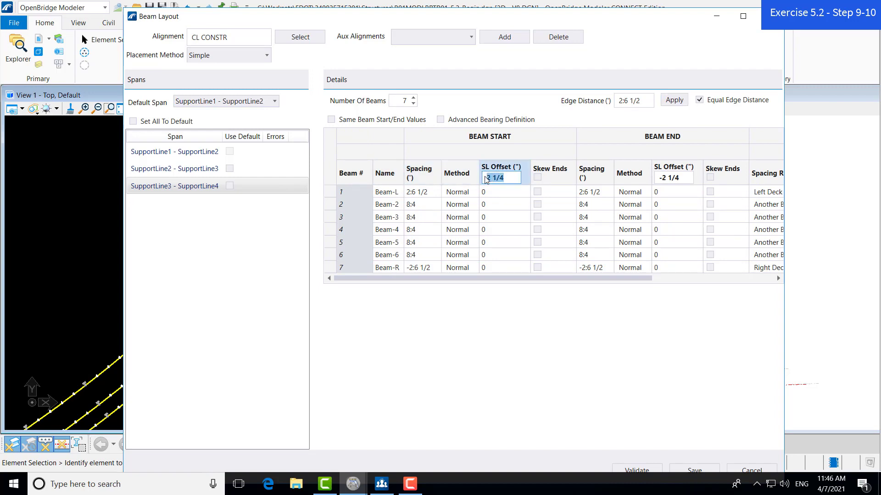
text(1)
click(677, 179)
click(684, 178)
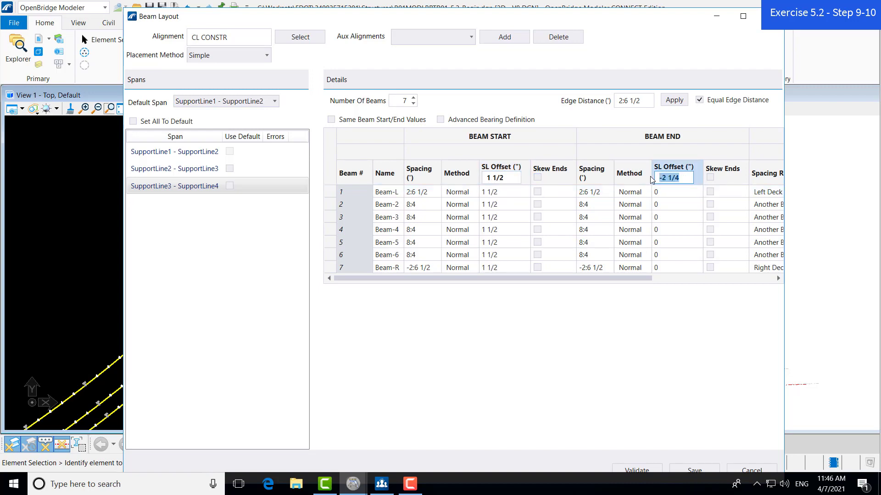
text(-3)
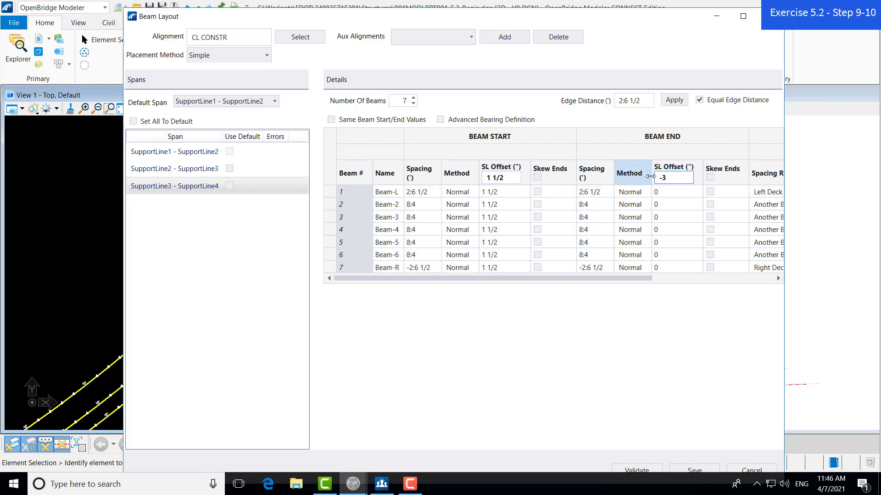
key(Return)
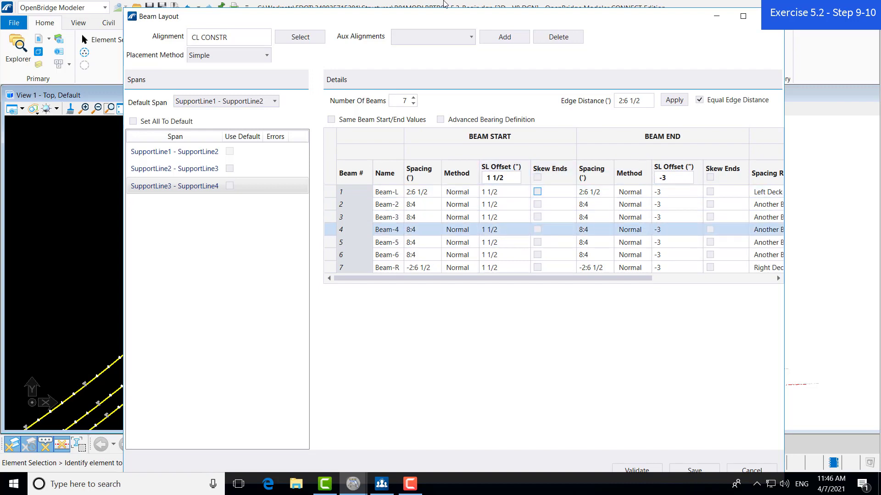
Step: Check the layout and inspect the seven-beam preview on each span in View 1
drag(386, 26, 470, 21)
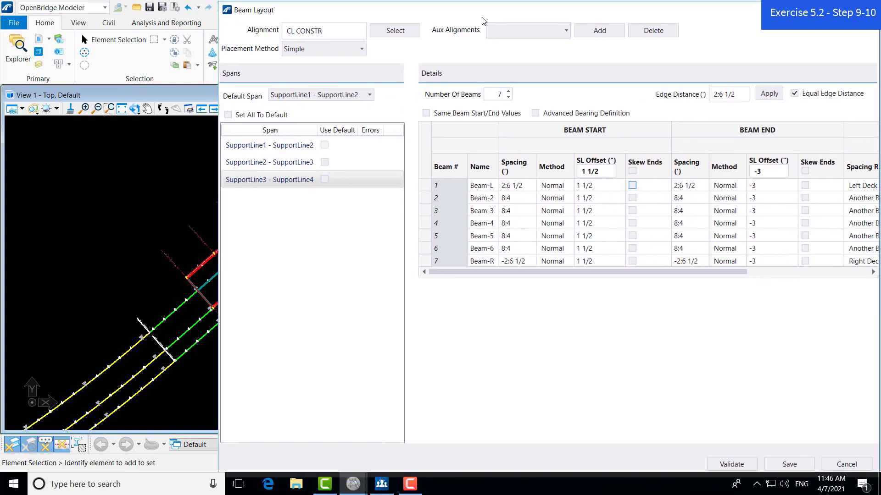
click(722, 465)
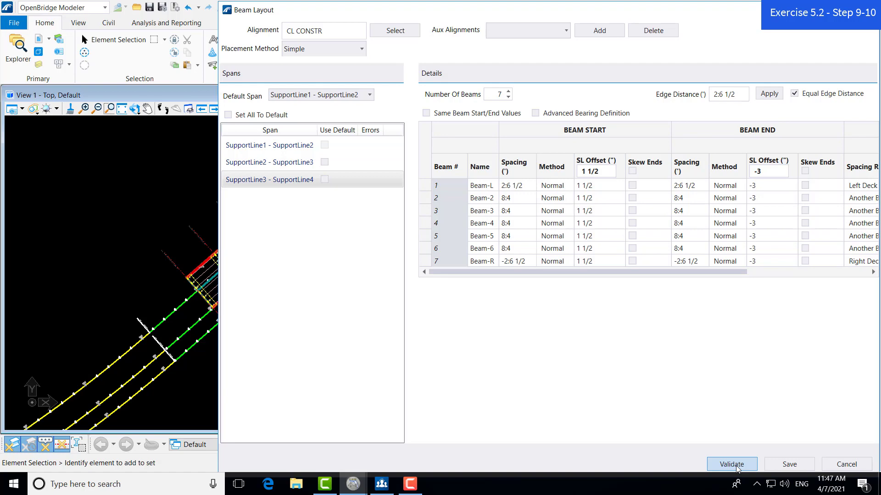
drag(219, 316, 441, 308)
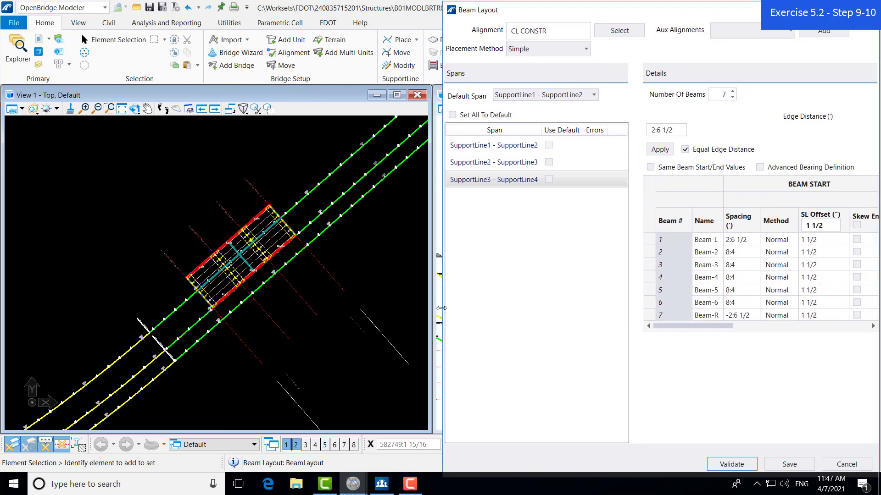
scroll(228, 271, up, 2)
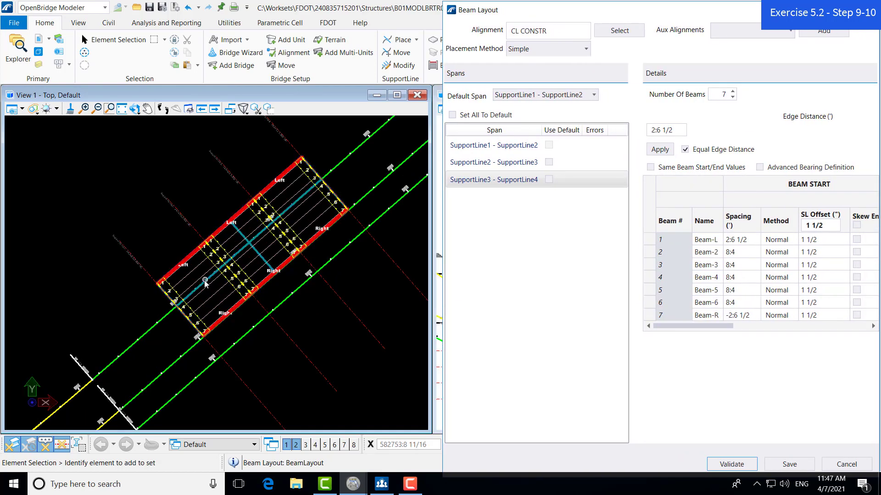
scroll(205, 280, up, 2)
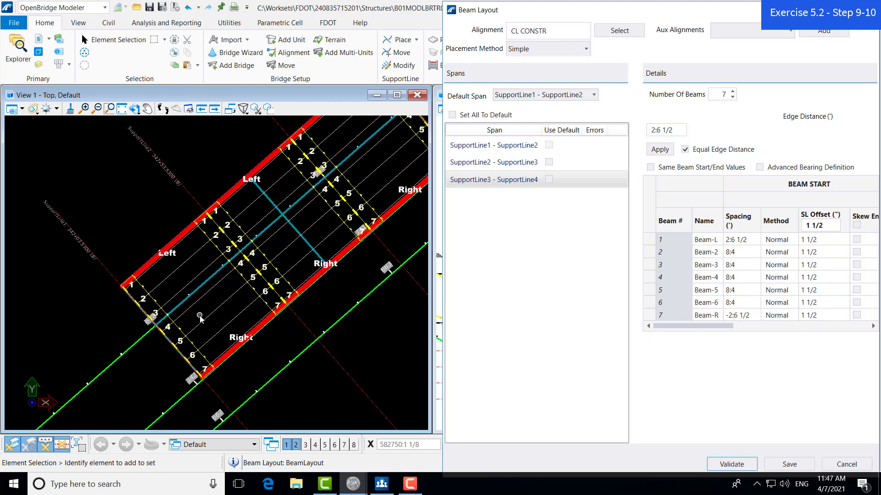
scroll(200, 317, up, 2)
scroll(102, 275, up, 2)
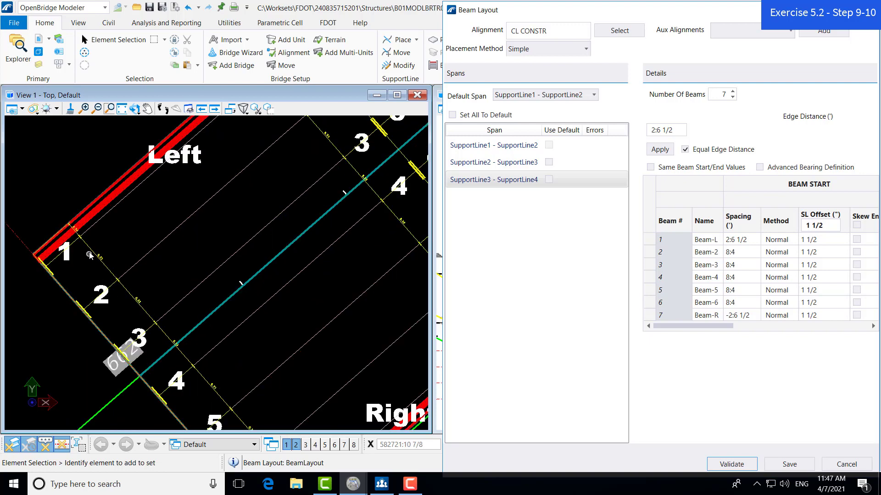
scroll(92, 255, up, 2)
scroll(107, 277, down, 2)
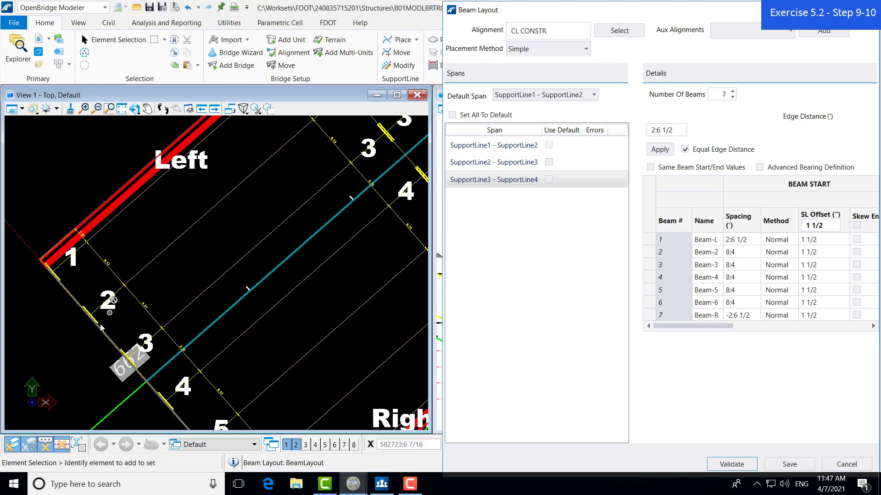
scroll(117, 320, down, 2)
scroll(261, 212, up, 2)
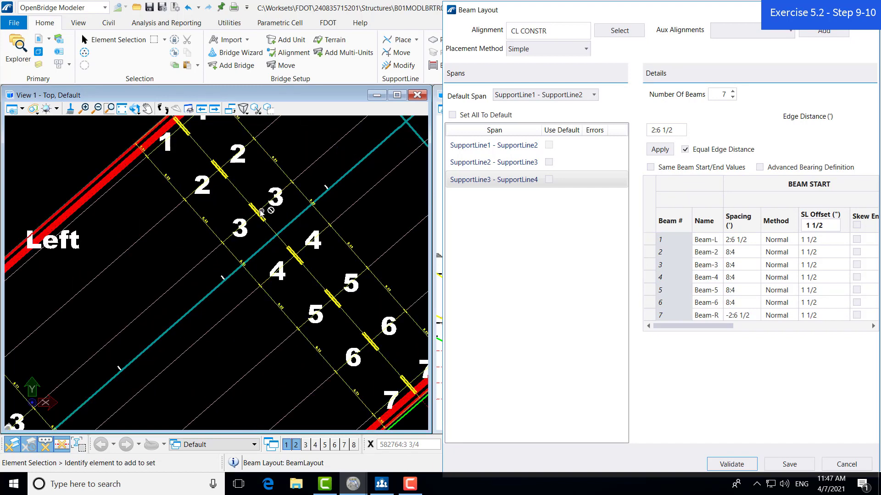
scroll(260, 212, up, 2)
scroll(217, 272, down, 1)
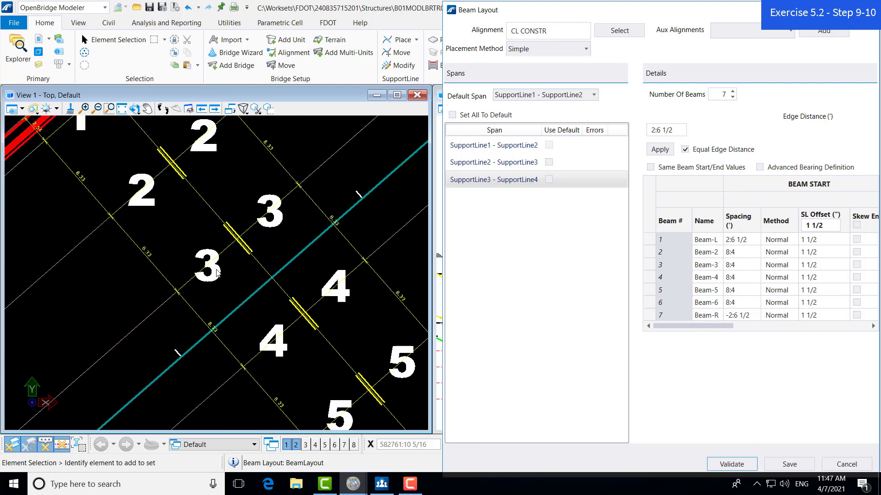
scroll(216, 272, down, 2)
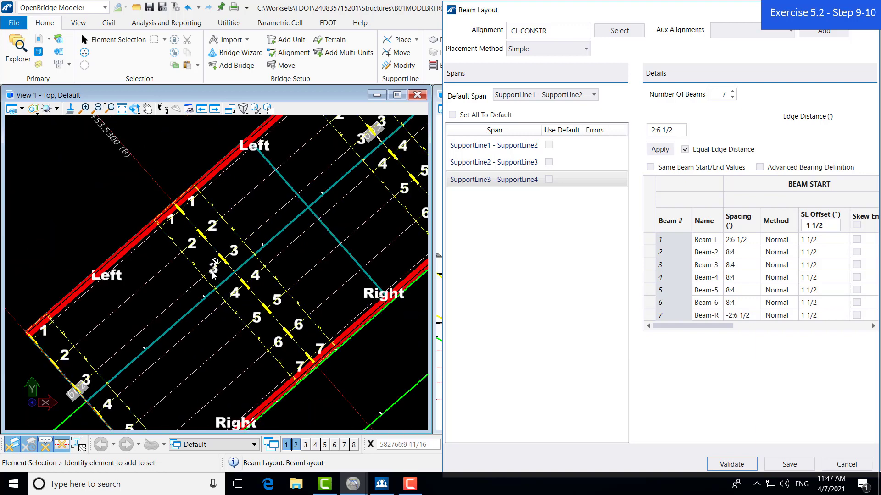
scroll(198, 294, down, 2)
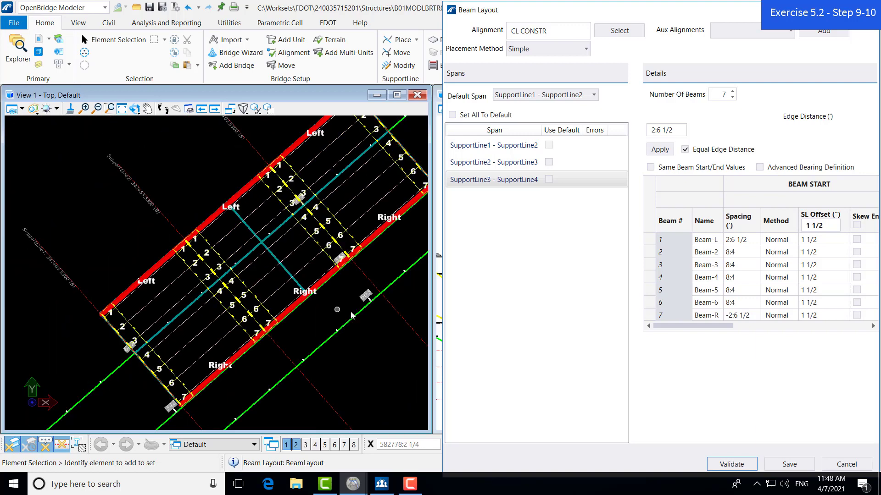
Step: Save the beam layout, zoom out, clear the leftover measurement, and return to element selection
click(777, 467)
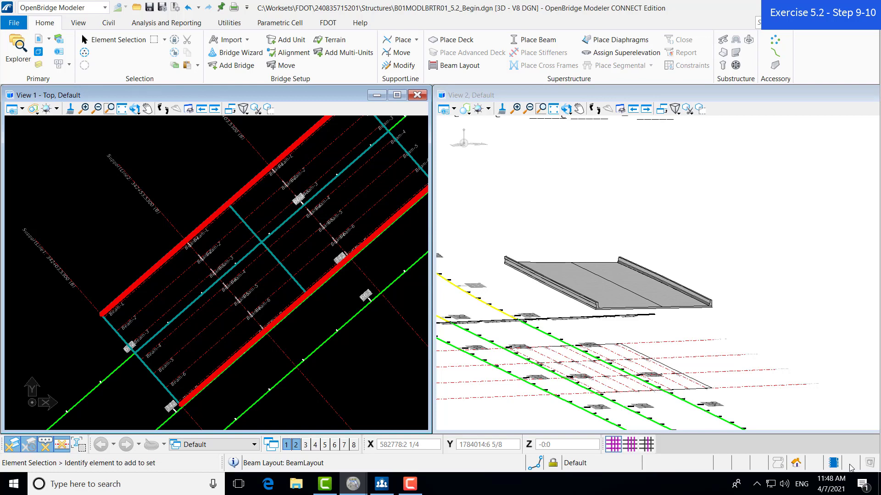
scroll(255, 355, down, 3)
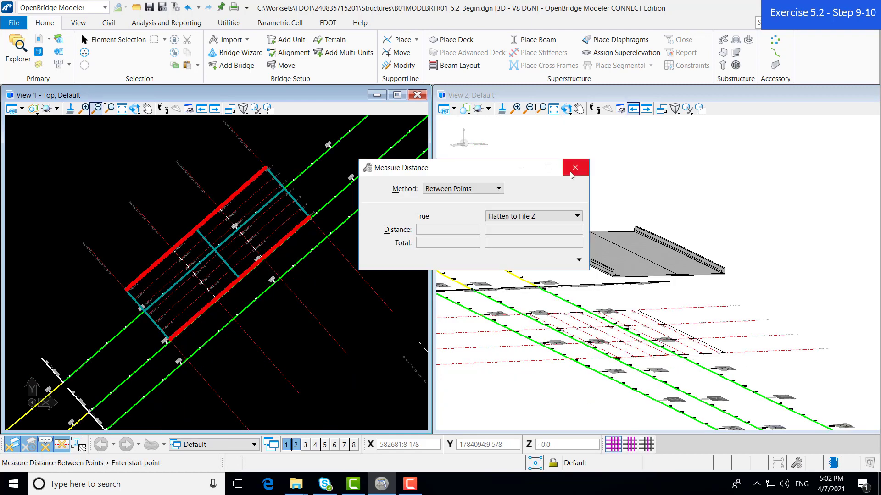
click(572, 172)
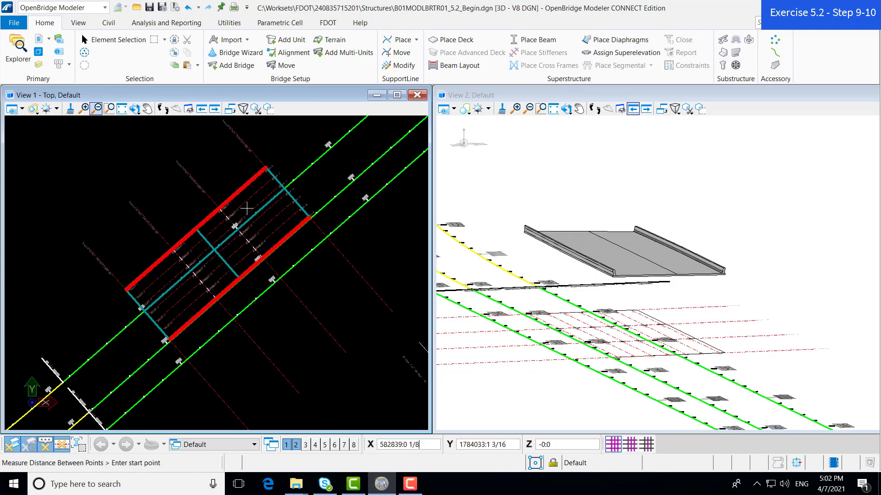
click(113, 39)
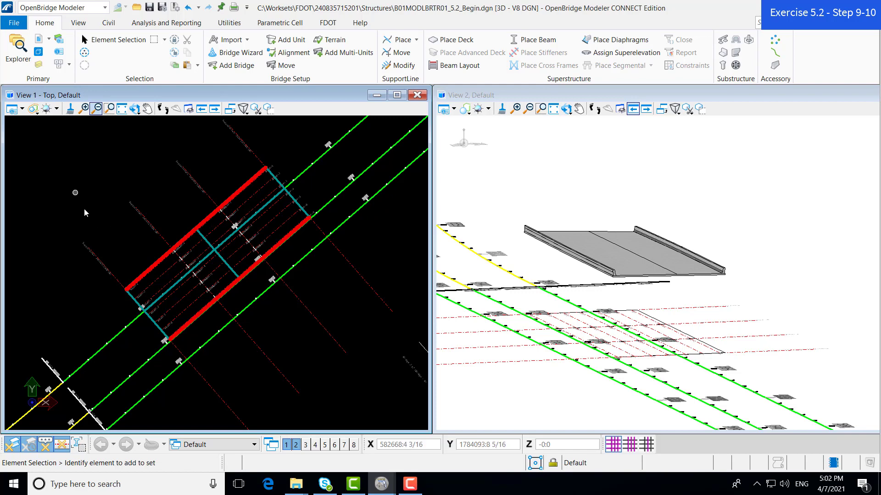
Step: Turn off the TrafRailingCon level in View 1's Level Display
click(39, 67)
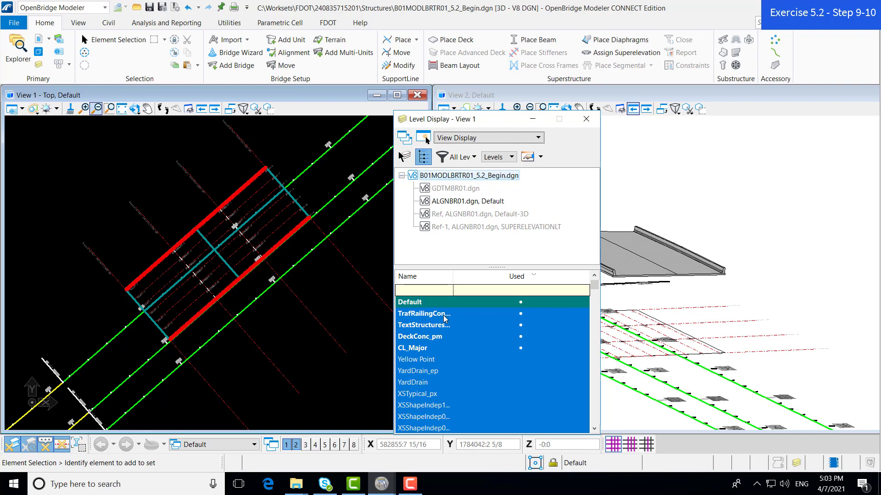
click(426, 314)
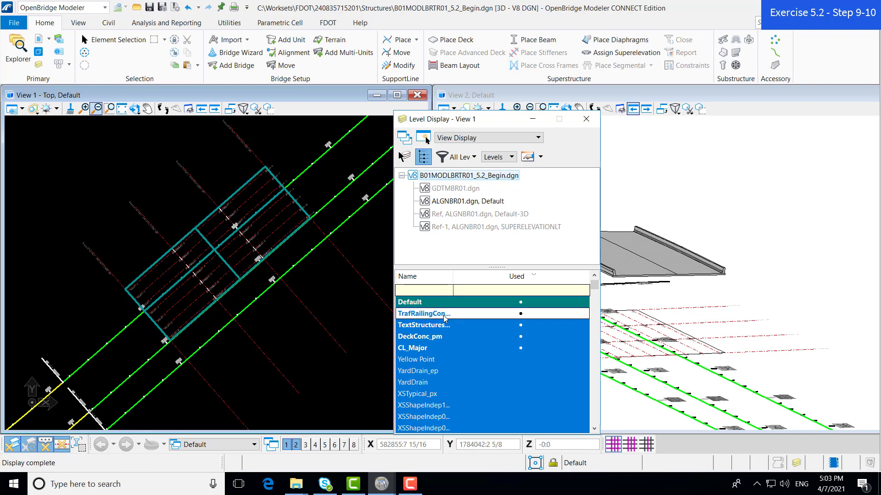
click(582, 125)
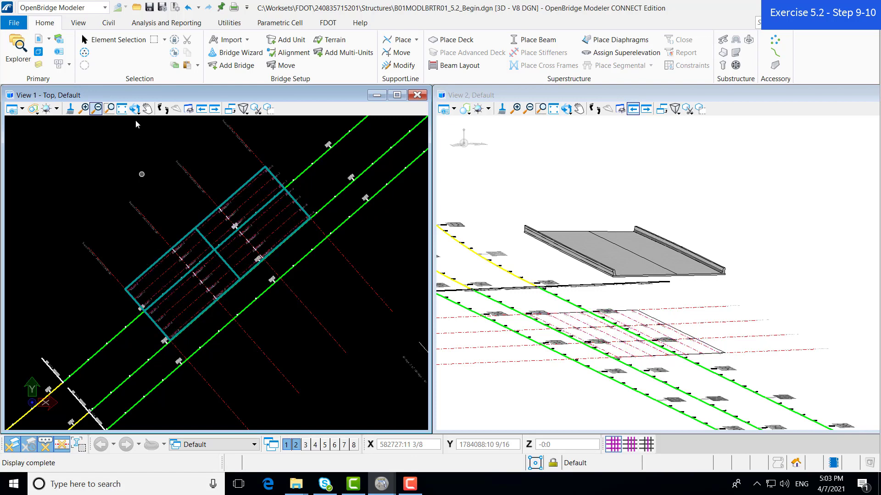
click(155, 25)
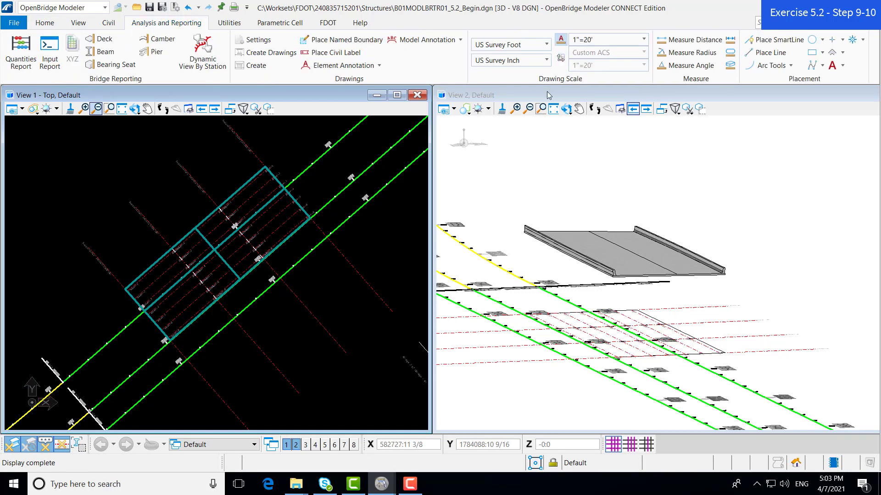
Step: Measure perpendicular from the deck edge to the first beam line, reading 2' 6 1/2" flattened
click(689, 41)
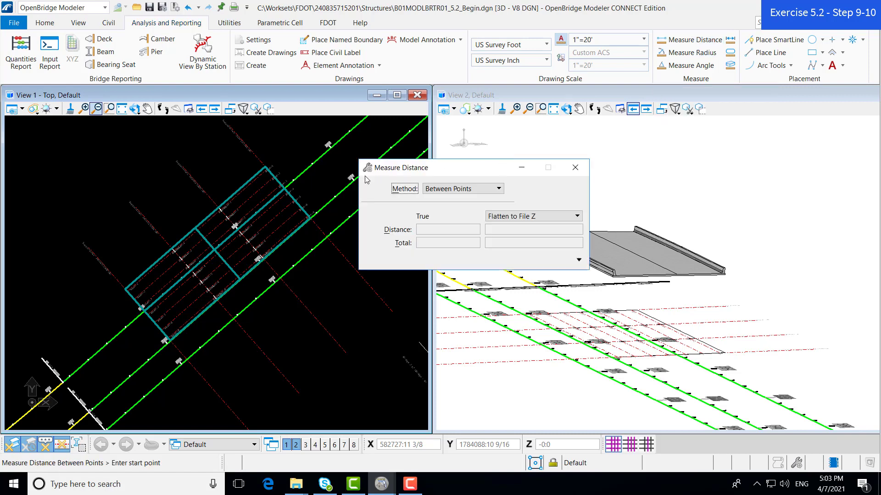
scroll(159, 268, up, 3)
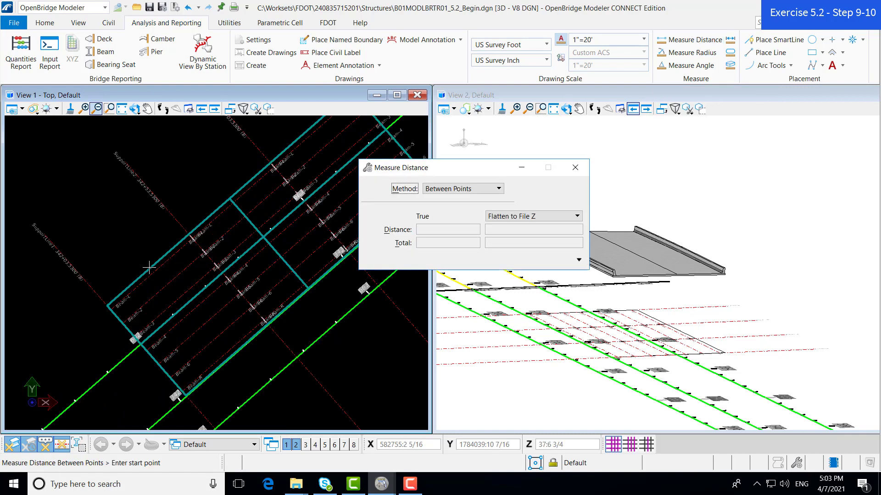
scroll(159, 268, up, 3)
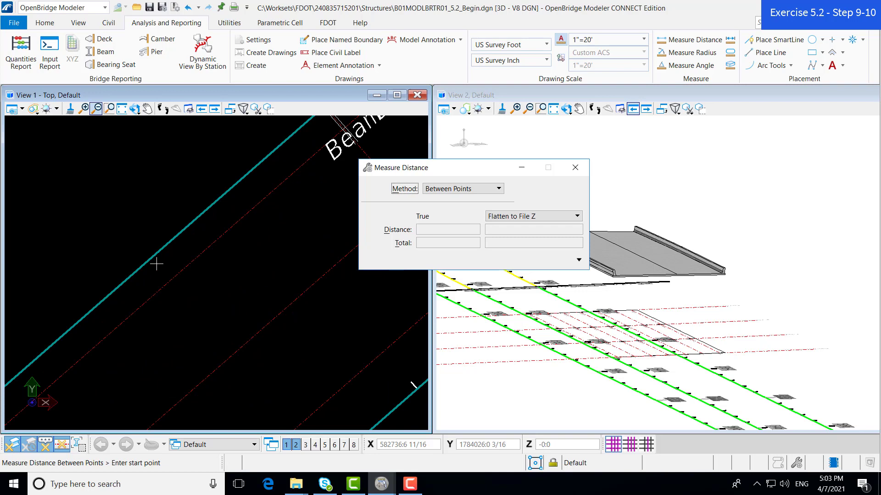
scroll(156, 264, up, 2)
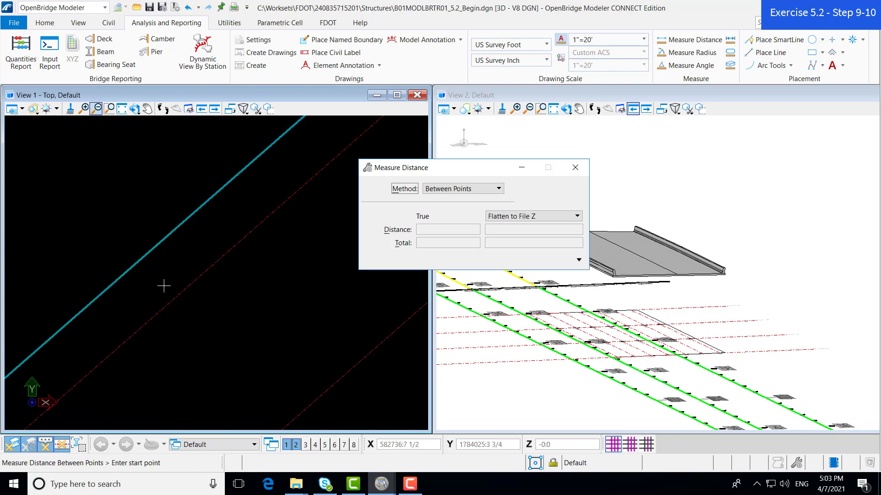
click(140, 260)
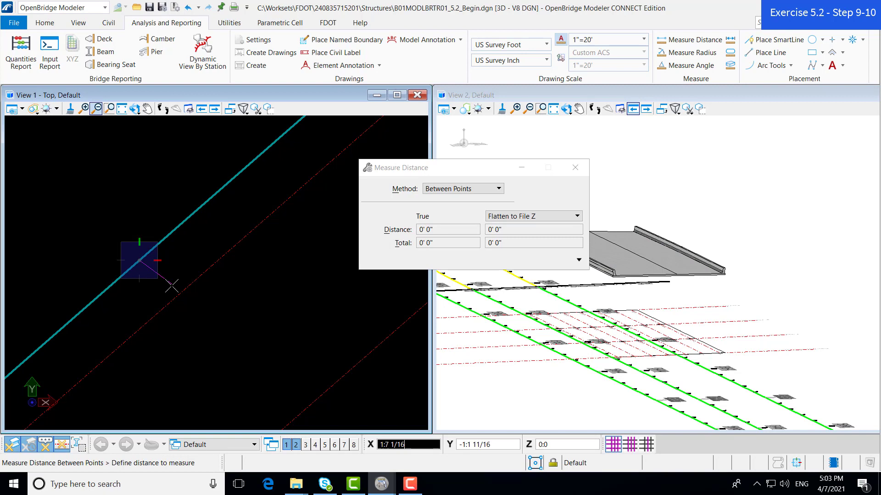
click(534, 464)
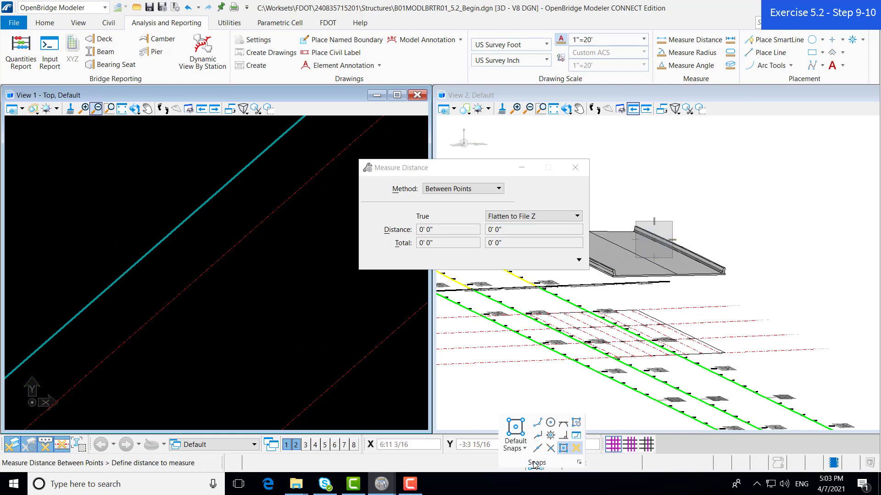
click(561, 440)
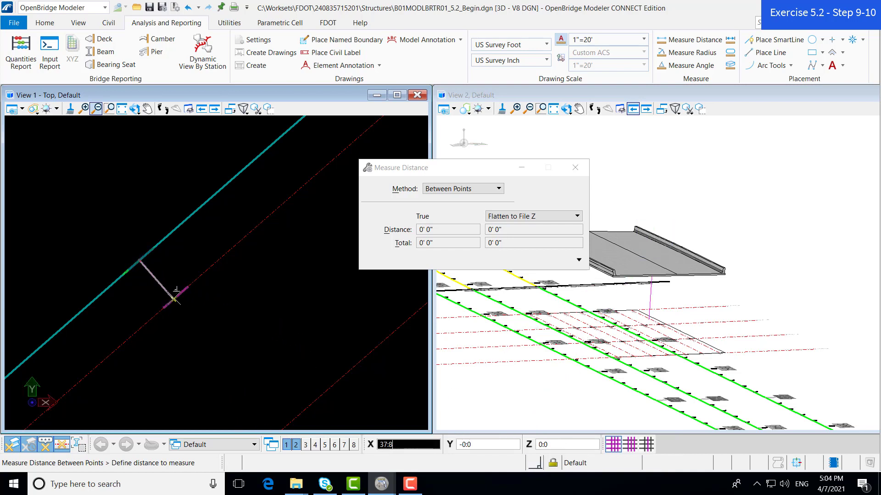
click(174, 299)
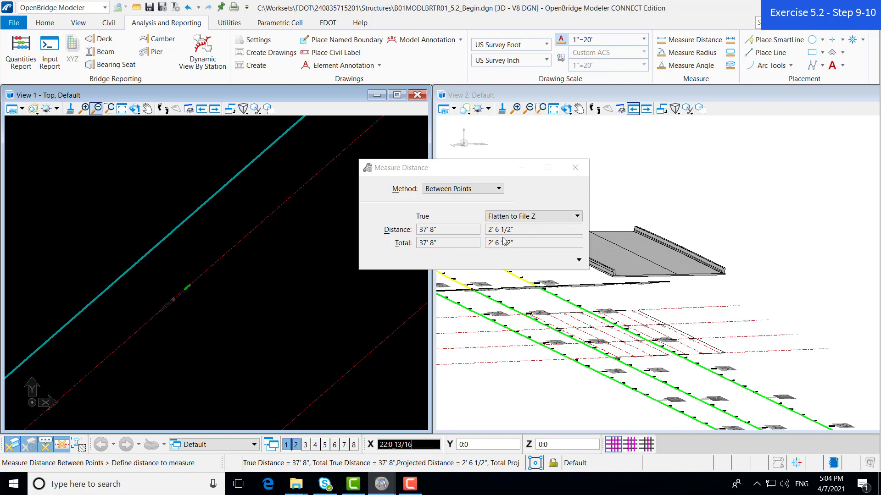
right_click(221, 311)
Step: Measure from the deck's end edge to a snapped point: 37' 5 1/4" true, 0' 3" flattened
scroll(258, 198, down, 4)
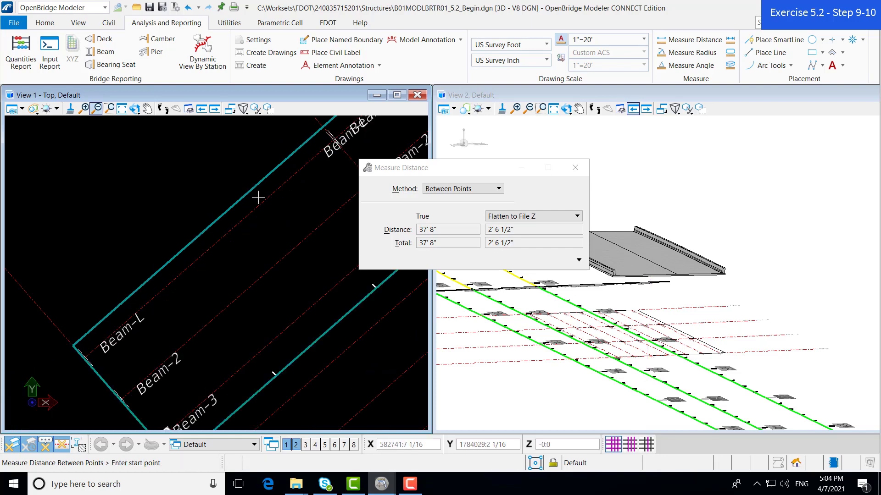
scroll(253, 203, down, 2)
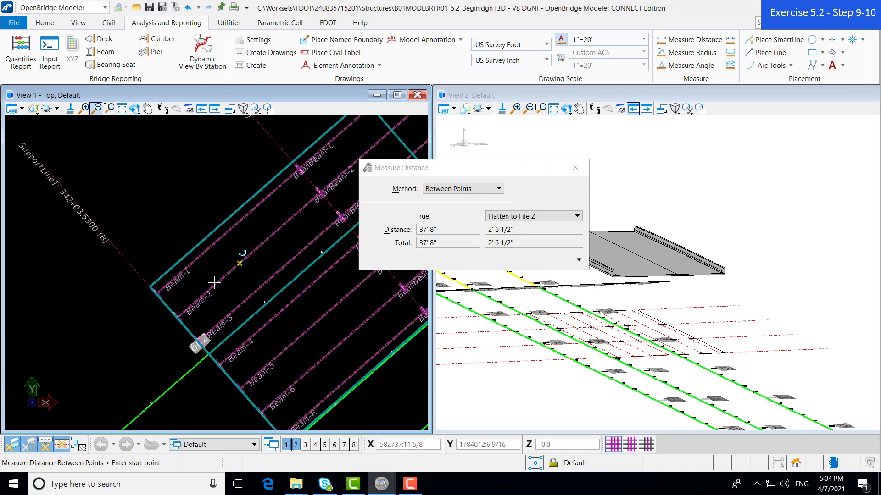
scroll(158, 300, up, 2)
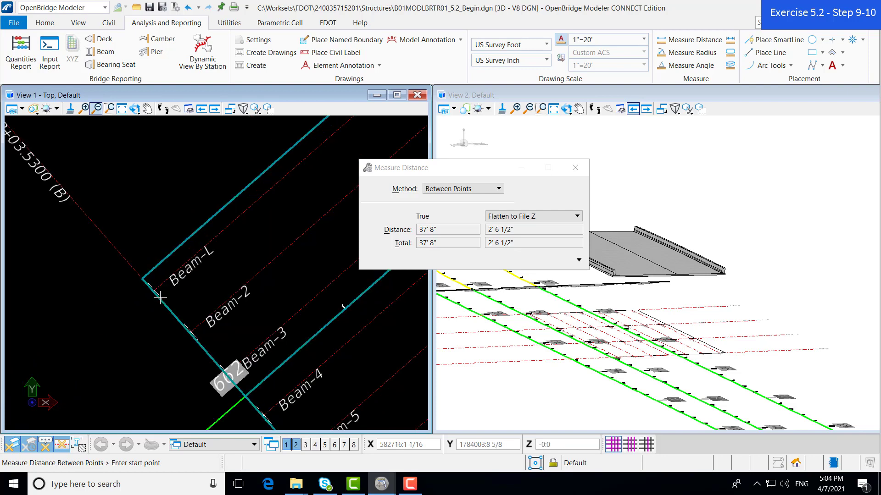
scroll(156, 289, up, 1)
scroll(155, 288, up, 1)
scroll(152, 285, up, 1)
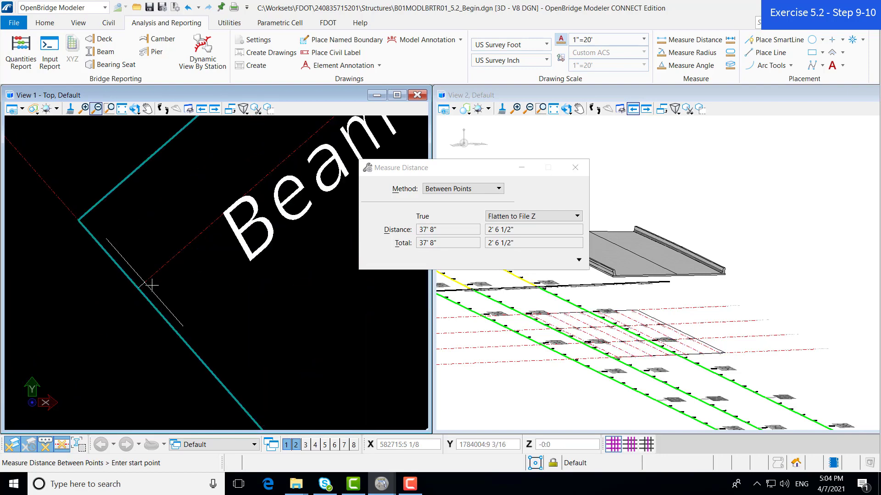
scroll(152, 286, up, 1)
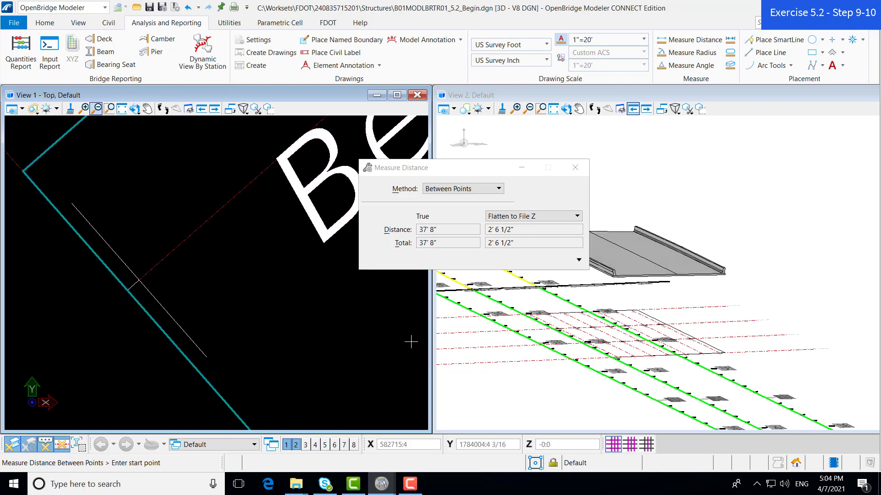
click(156, 324)
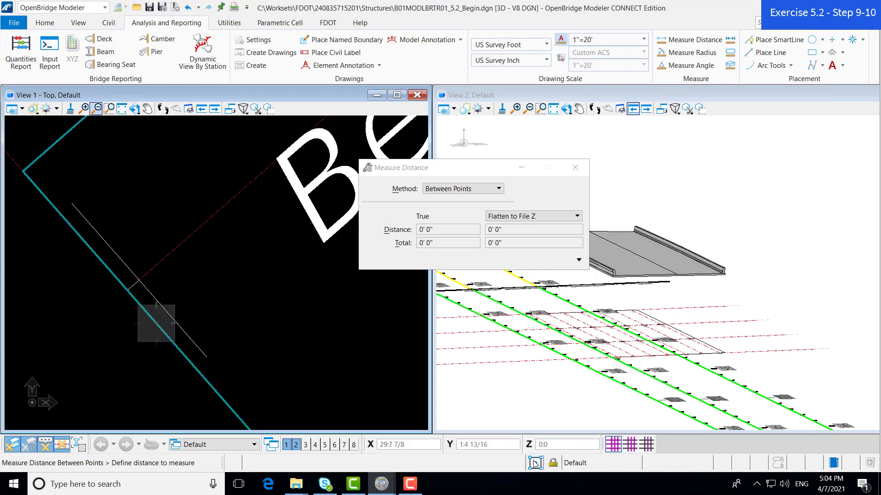
mouse_move(536, 463)
click(563, 433)
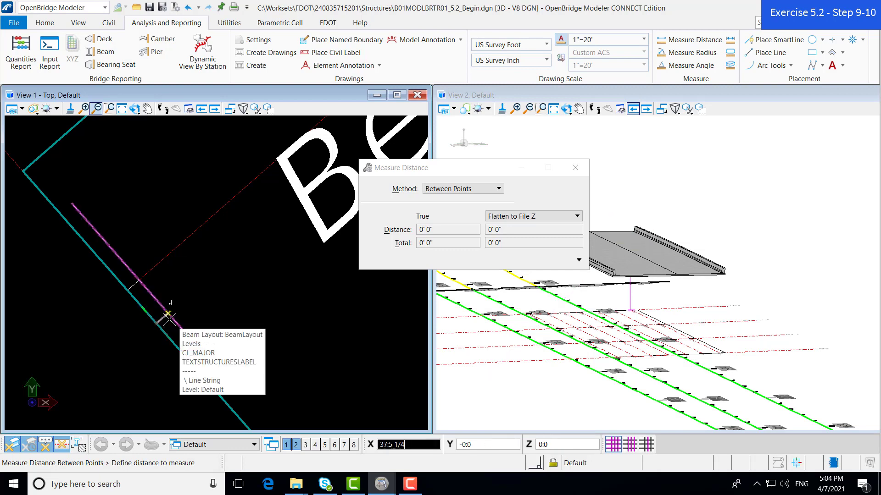
scroll(168, 317, up, 3)
scroll(167, 318, up, 5)
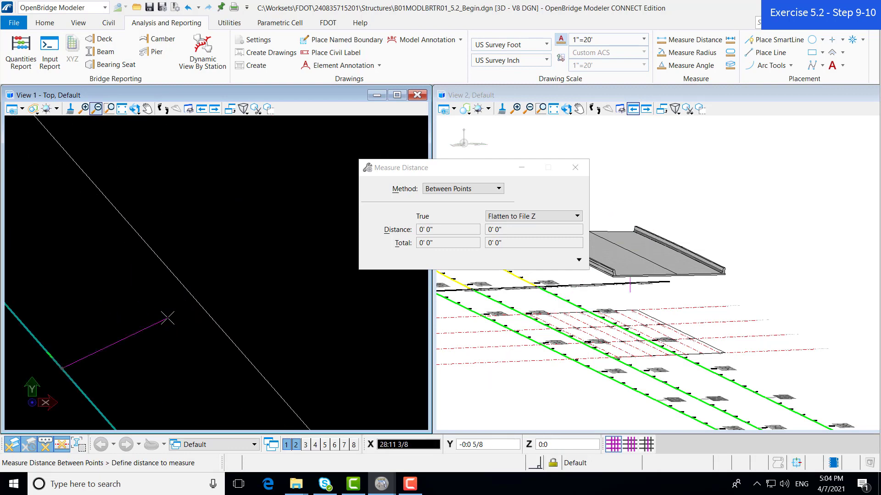
click(172, 271)
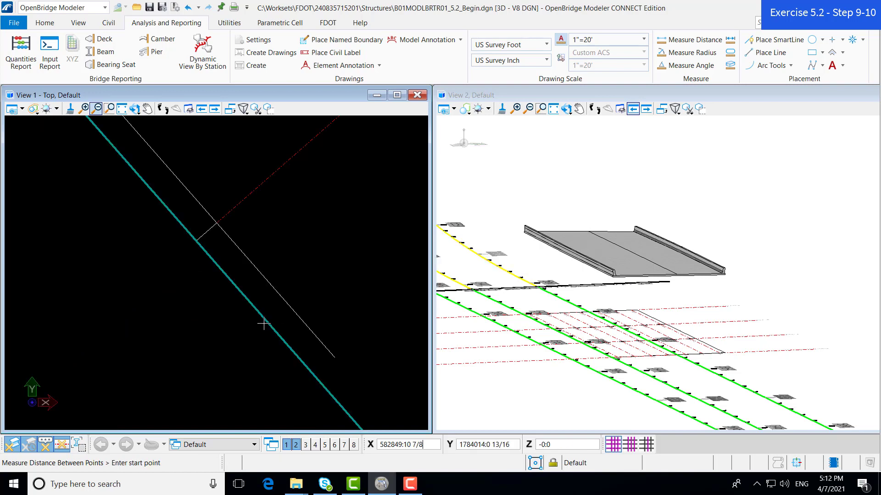
Step: Place beams on the whole beam layout with the Concrete Beam feature definition
scroll(249, 351, up, 2)
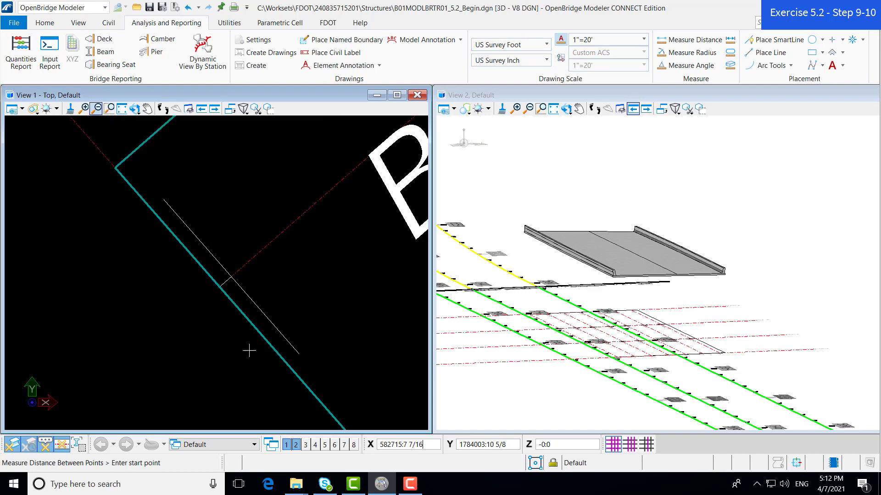
scroll(246, 351, down, 3)
scroll(148, 273, down, 2)
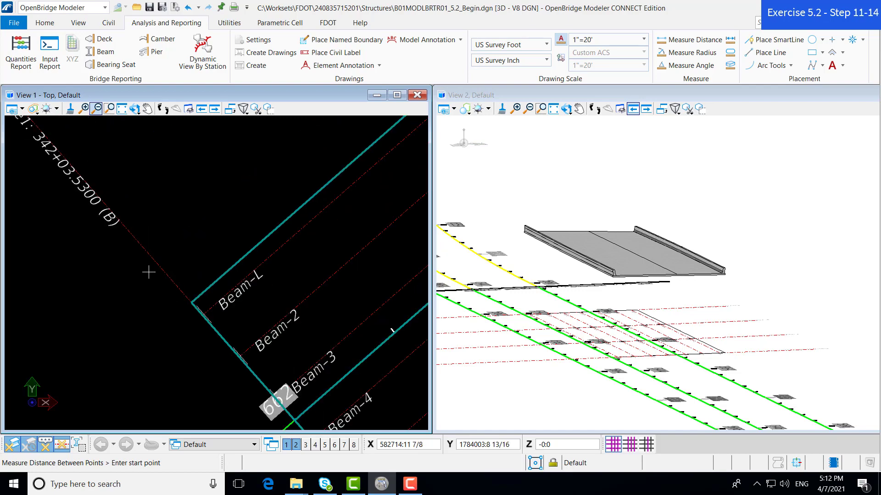
scroll(149, 272, down, 3)
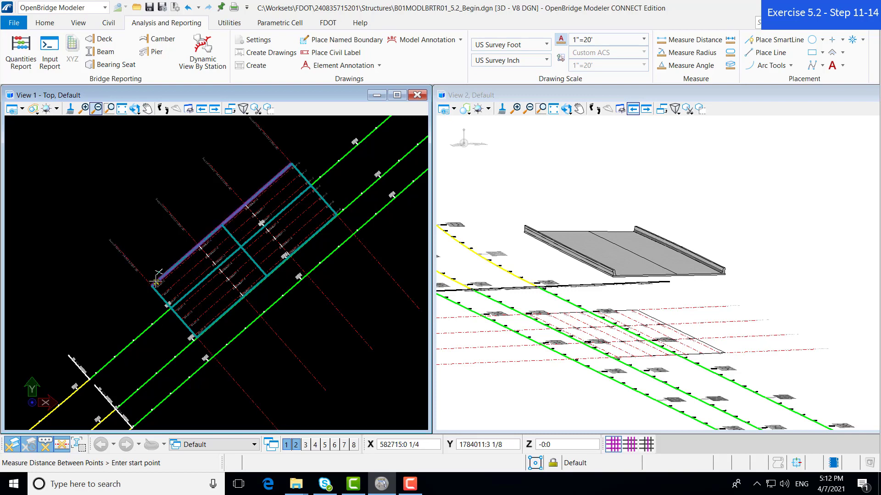
click(44, 22)
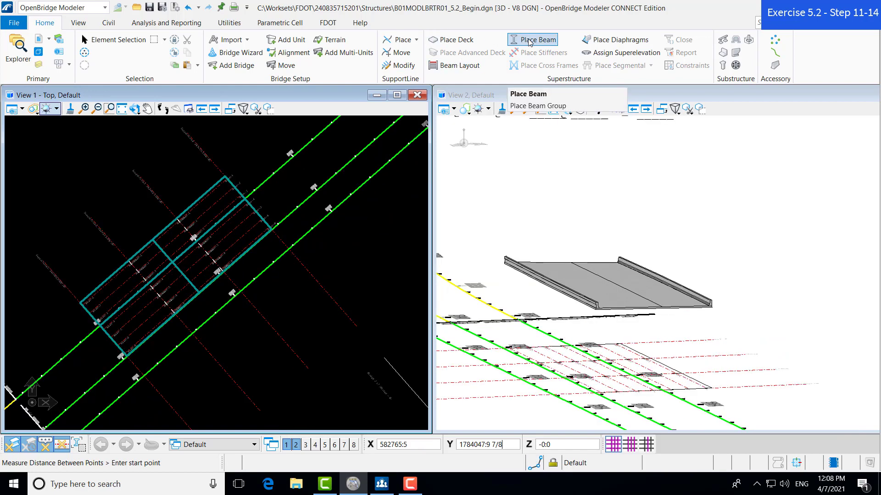
click(530, 42)
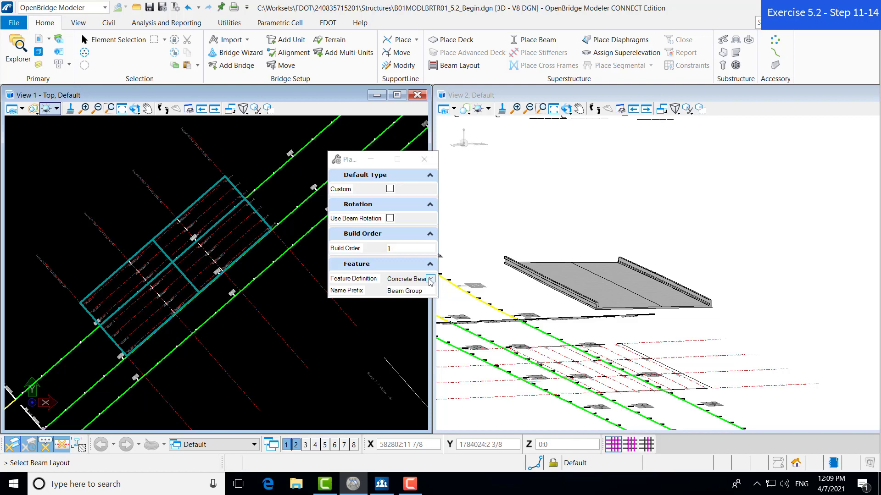
click(430, 279)
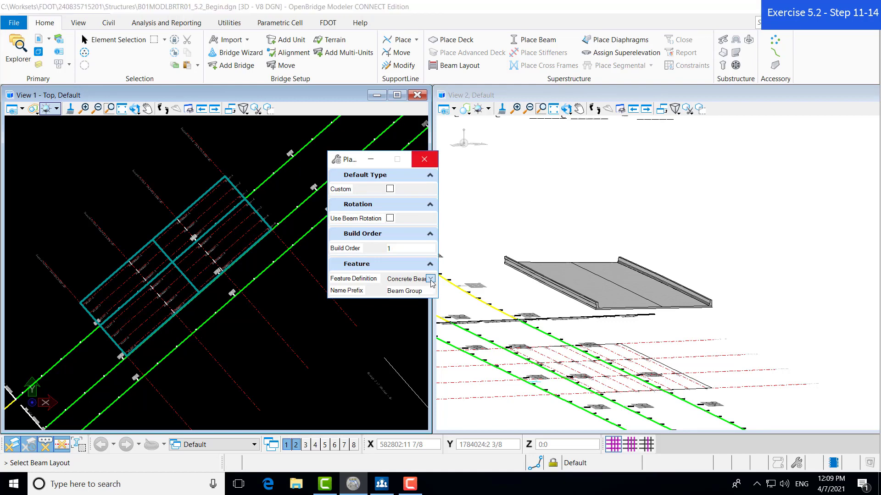
click(430, 279)
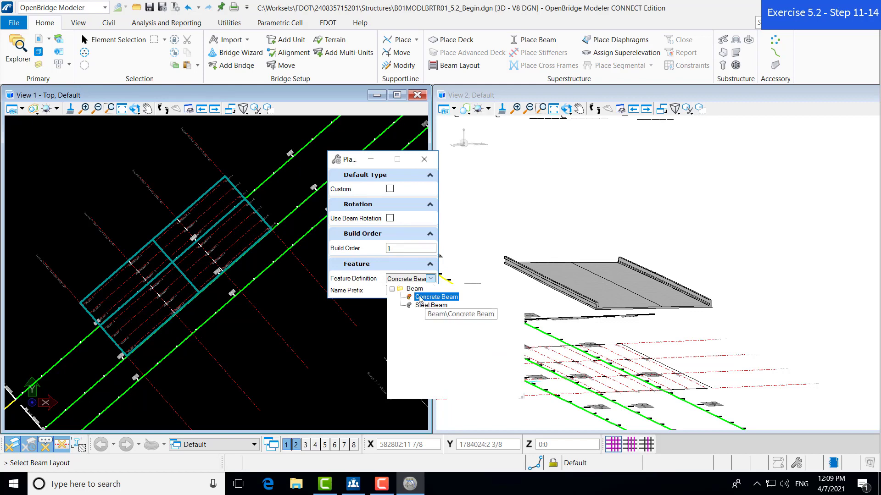
click(426, 297)
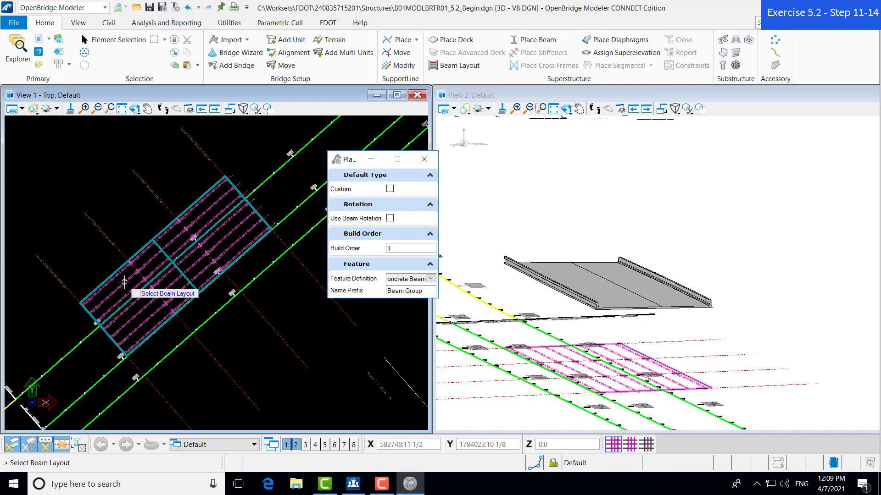
click(127, 282)
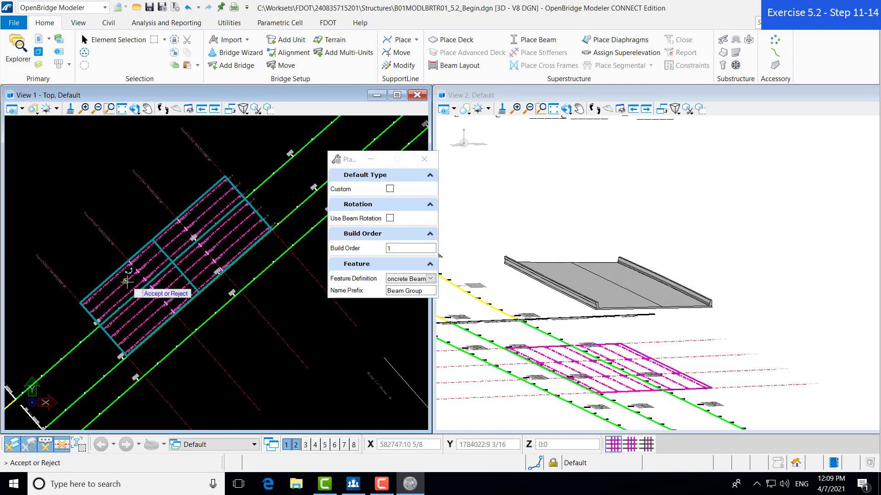
click(147, 228)
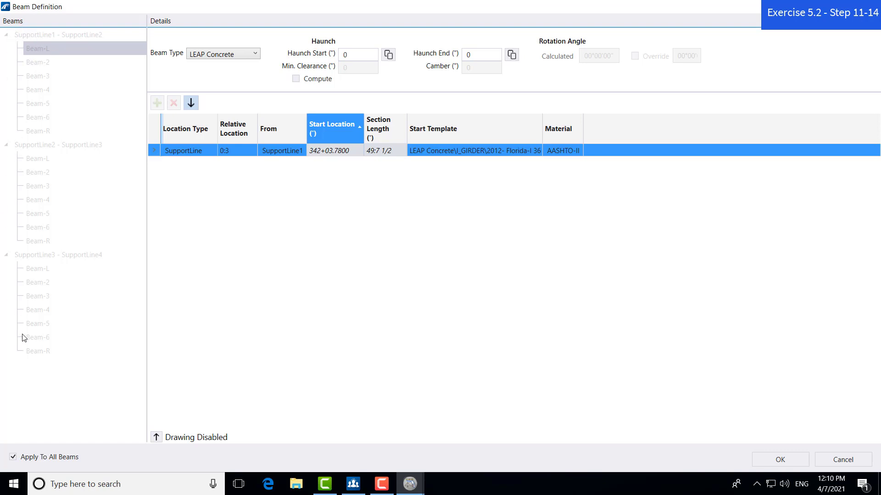
Step: Leave the Apply To All Beams checkbox unchecked in Beam Definition
click(13, 457)
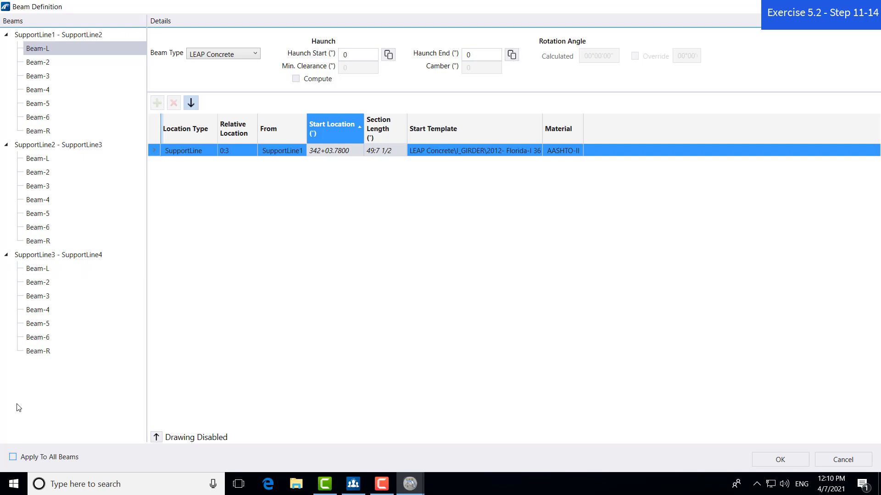
click(13, 457)
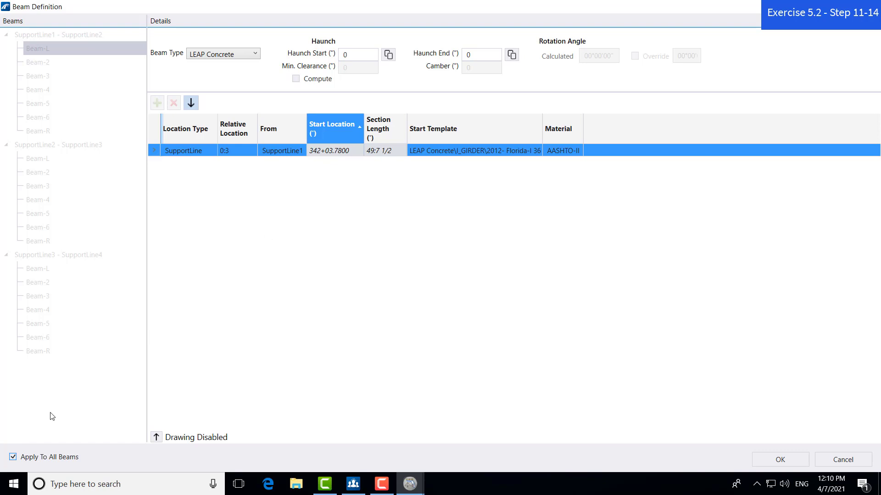
click(12, 458)
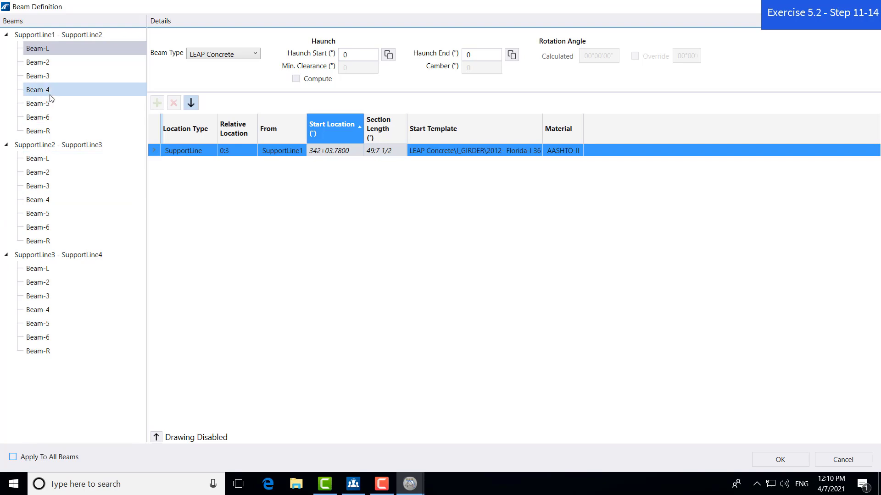
Step: Set the first span's Beam-L Haunch Start to 1
right_click(59, 51)
click(209, 192)
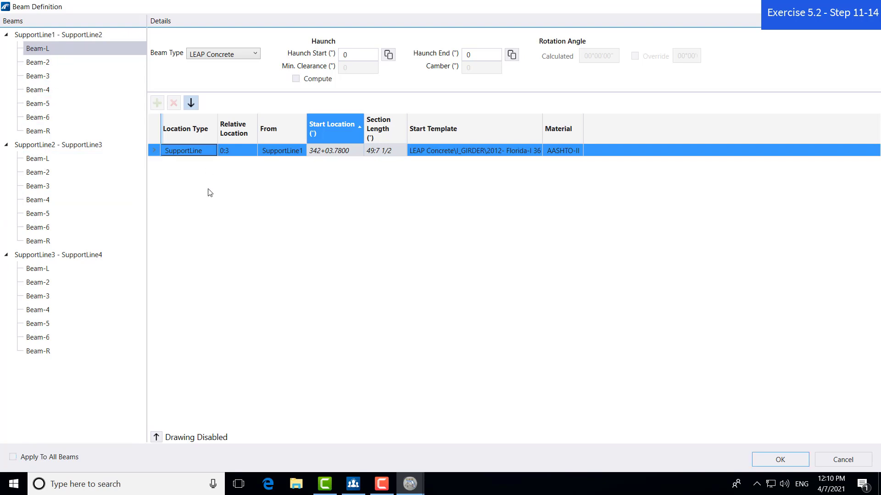
click(81, 62)
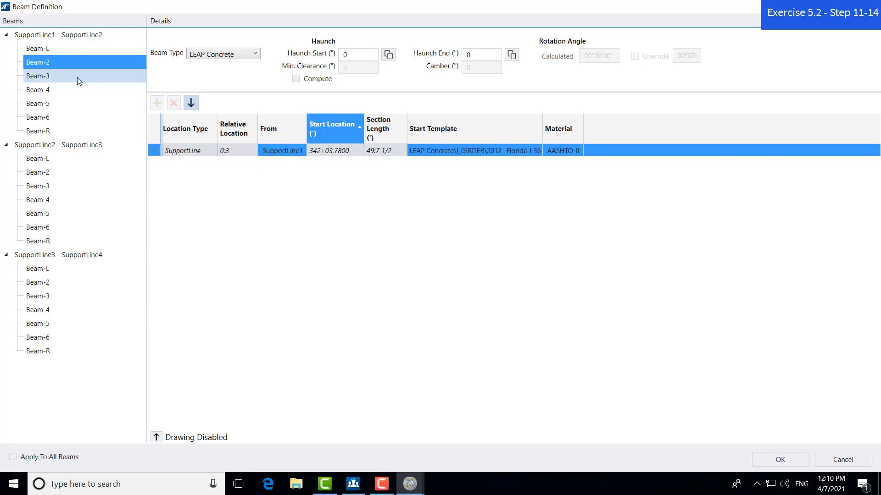
click(77, 78)
click(74, 101)
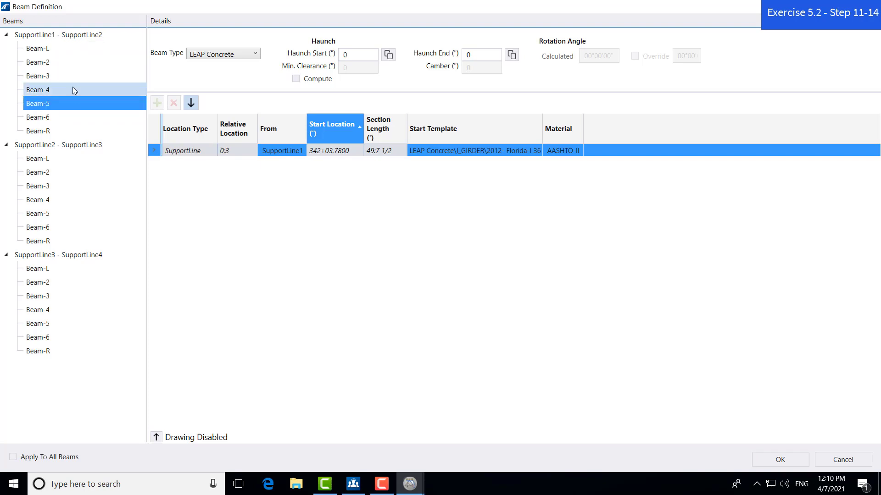
click(72, 88)
click(75, 49)
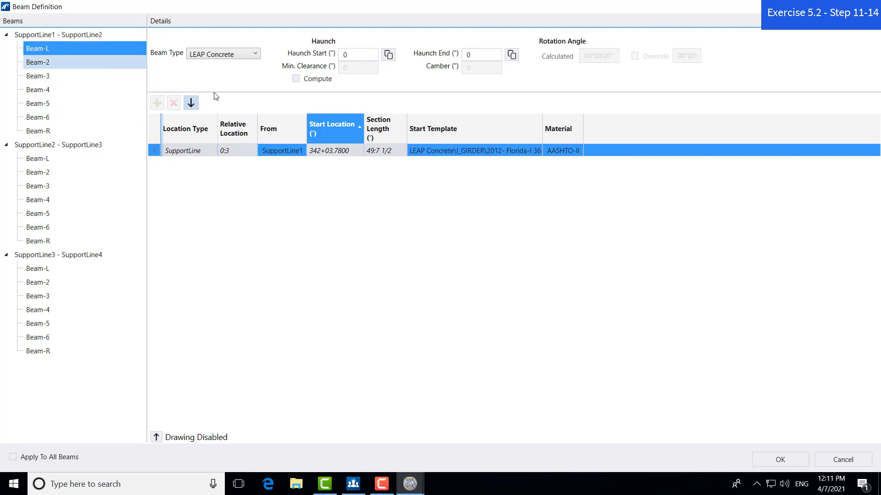
click(348, 55)
drag(352, 55, 340, 57)
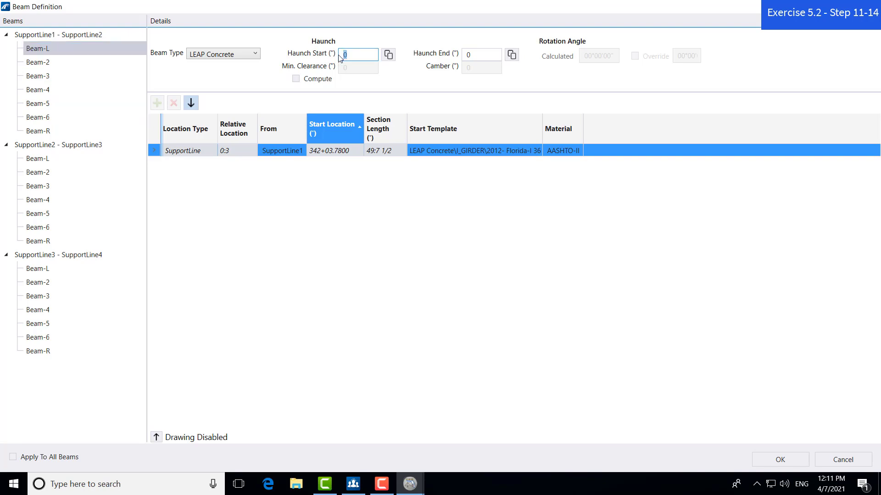
text(1)
click(260, 187)
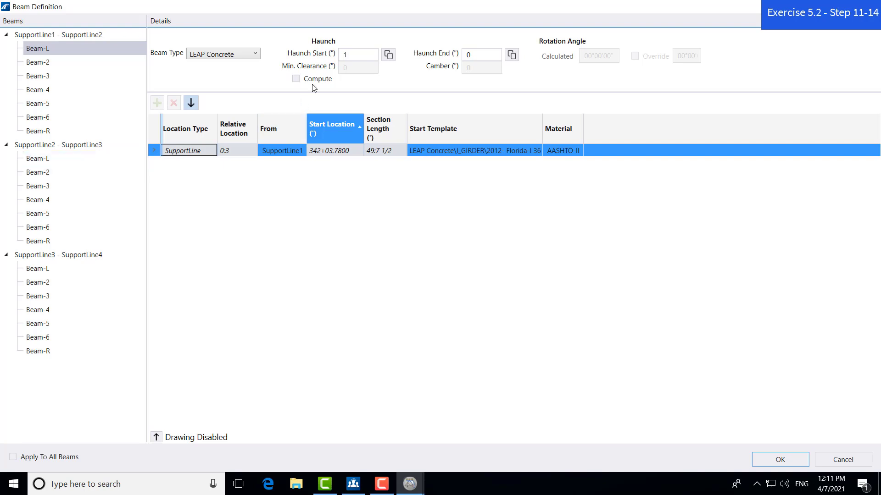
Step: Copy Beam-L's definition by ratio to Beam-L of span SupportLine2 - SupportLine3
right_click(42, 52)
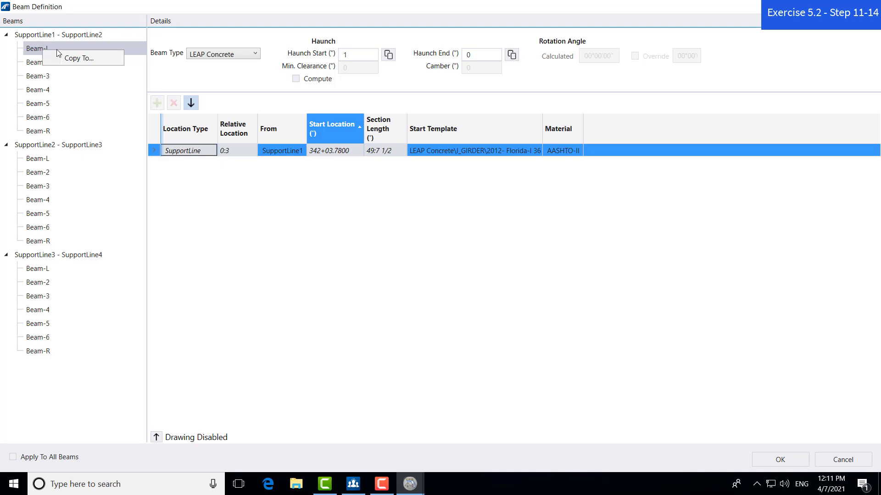
click(70, 60)
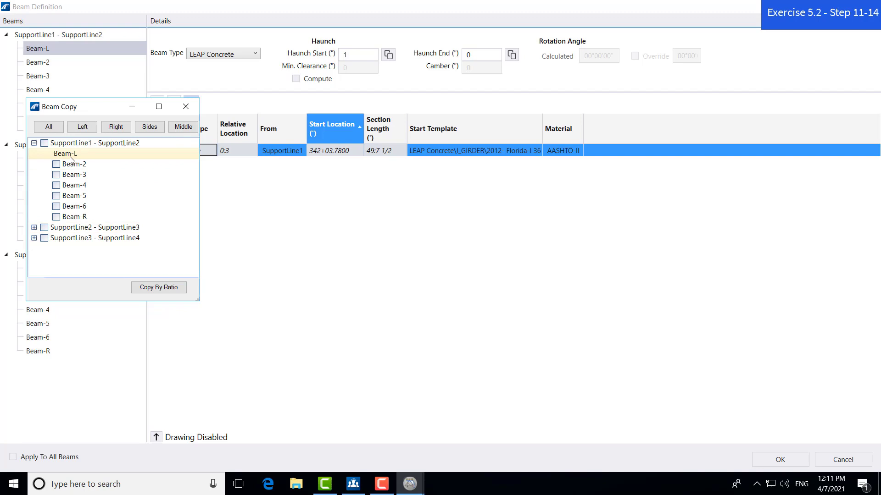
click(34, 228)
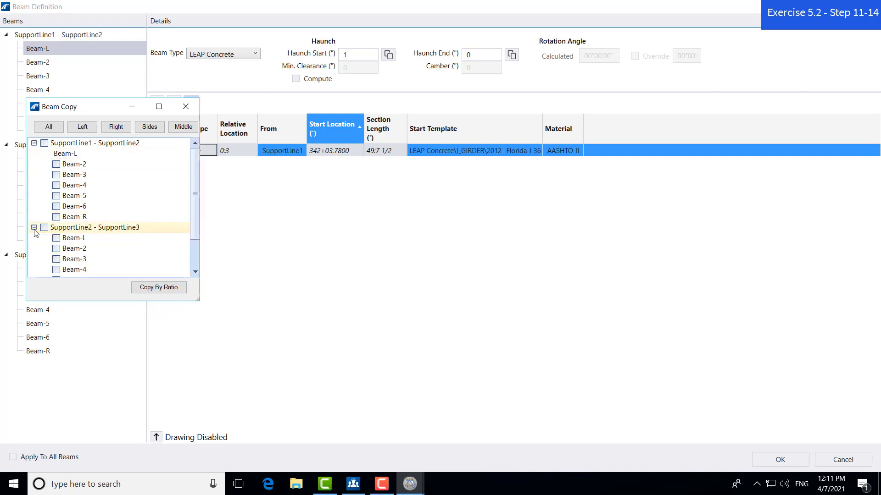
click(57, 239)
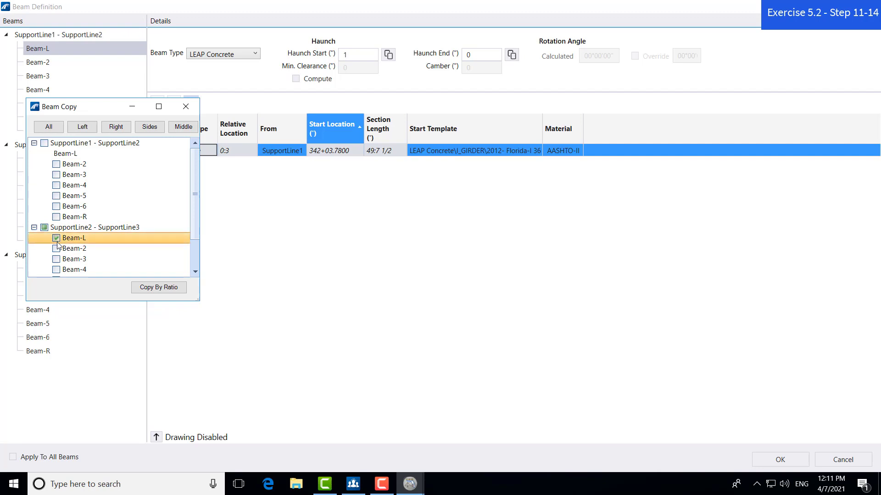
click(161, 289)
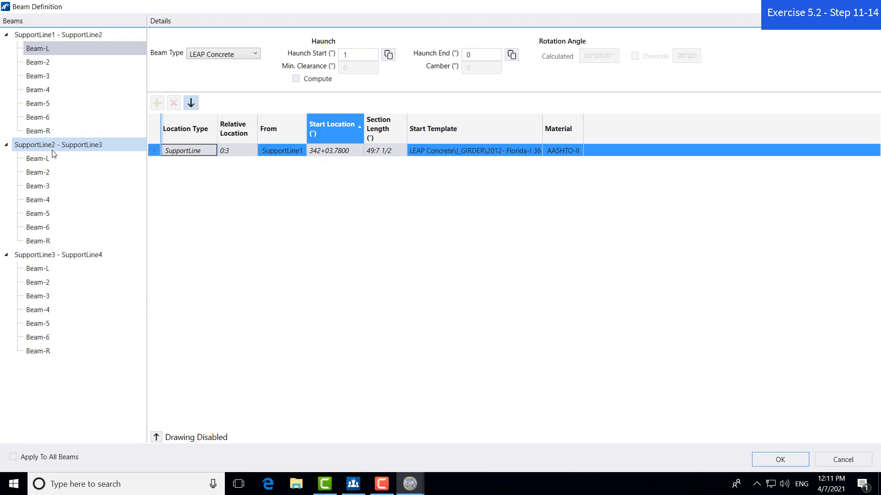
click(57, 161)
Step: Check Beam-2 through Beam-6 and Beam-L of the second span, then the first span's Beam-L
click(349, 55)
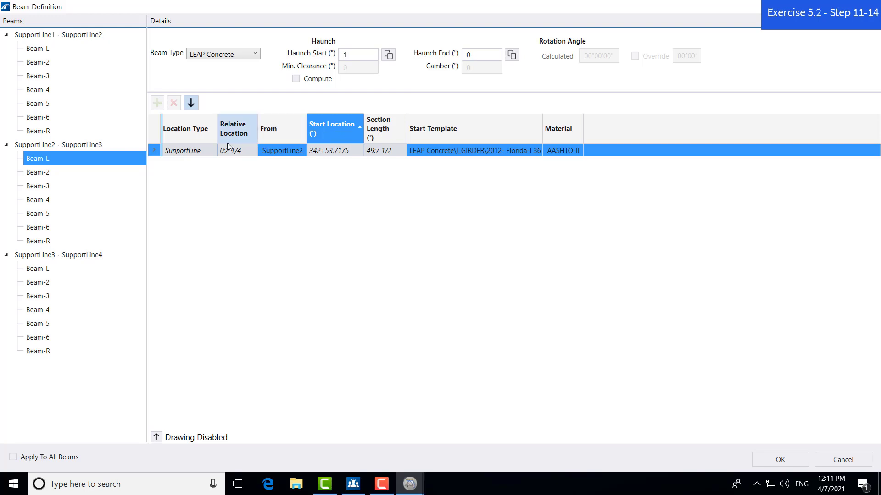
click(45, 172)
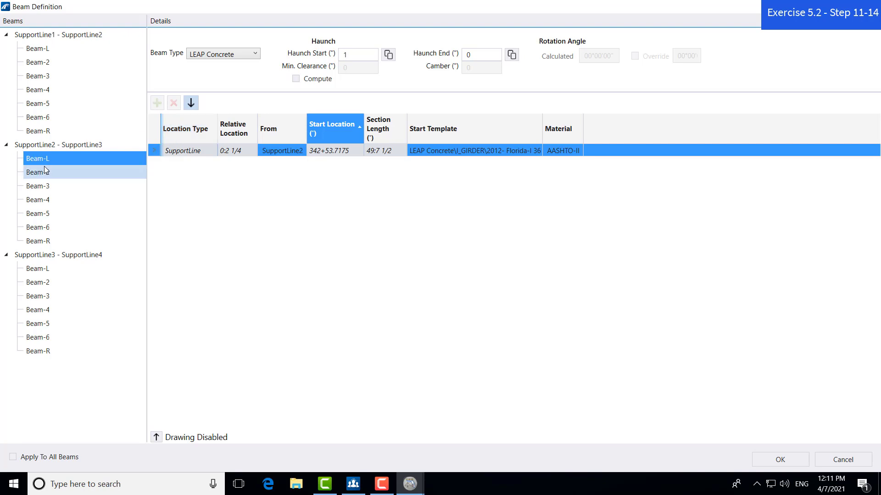
click(49, 184)
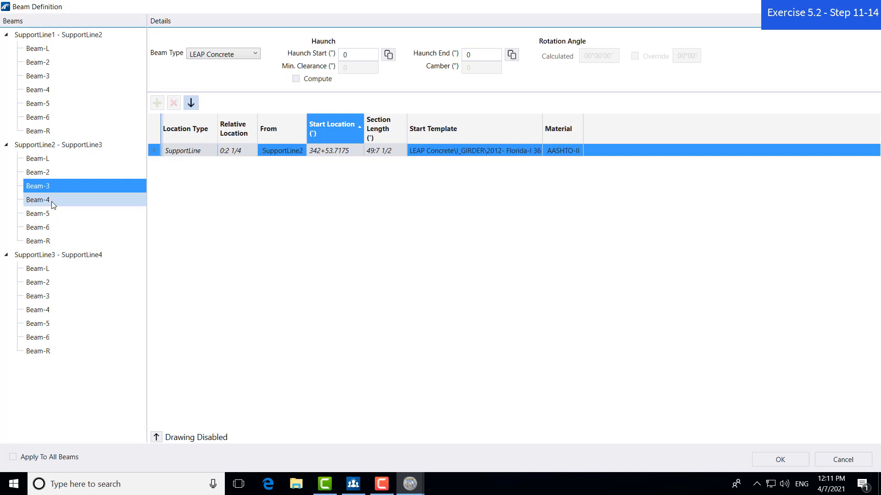
click(50, 200)
click(53, 214)
click(55, 228)
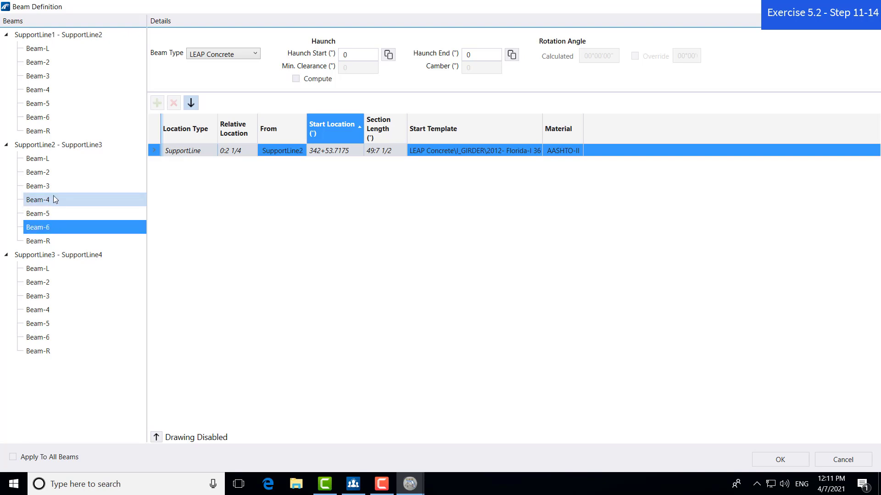
click(50, 158)
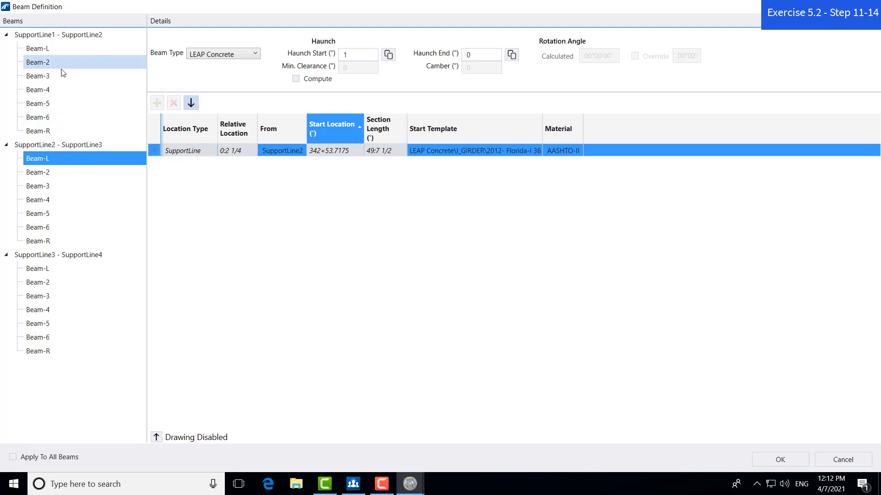
click(52, 50)
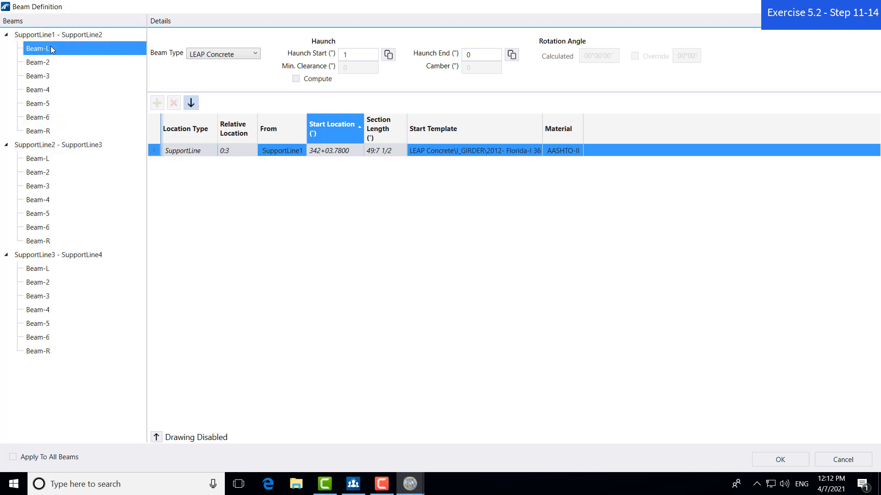
Step: With Apply To All Beams checked, set Beam Type to Custom and both haunches to 1.25
click(12, 457)
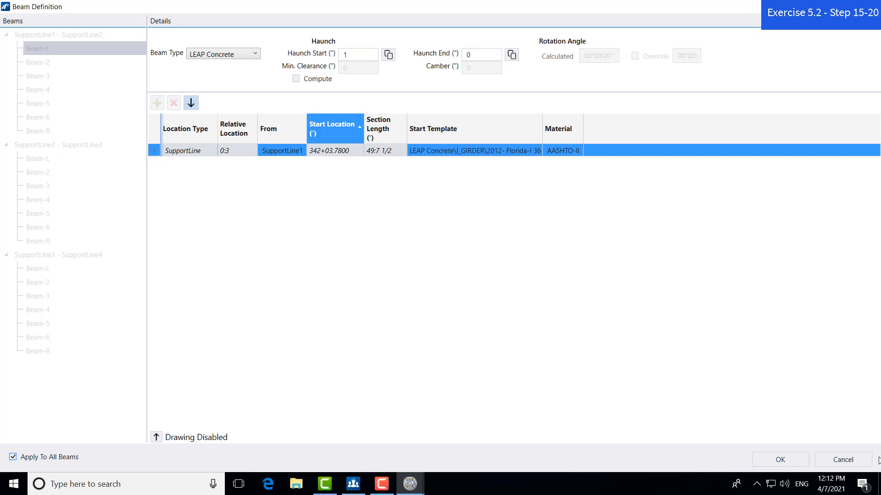
click(213, 56)
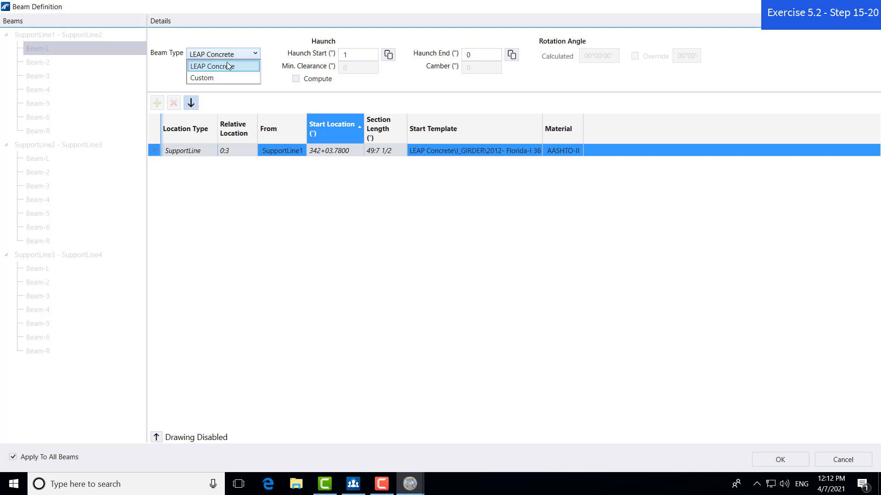
click(231, 79)
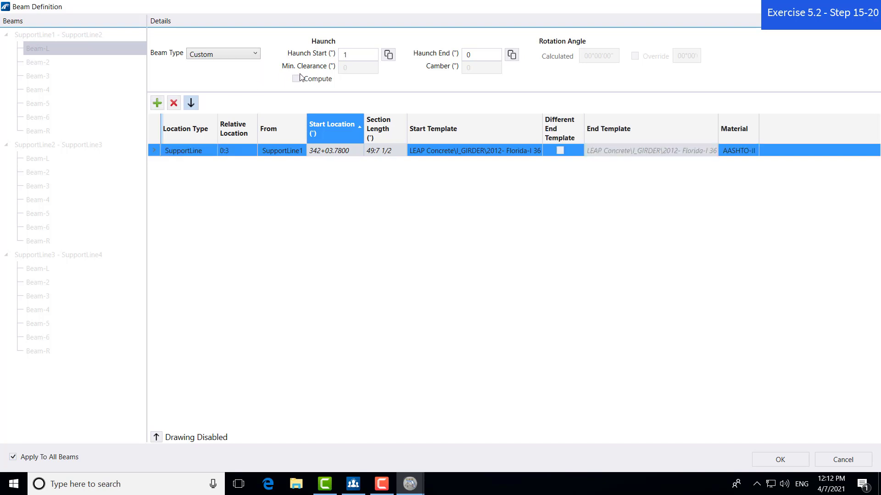
click(345, 55)
text(1.25)
click(464, 56)
text(1)
text(.25)
Step: Set the Start Template to Standard Sections > FDOT > AASHTO-TYPE II
click(446, 184)
click(489, 156)
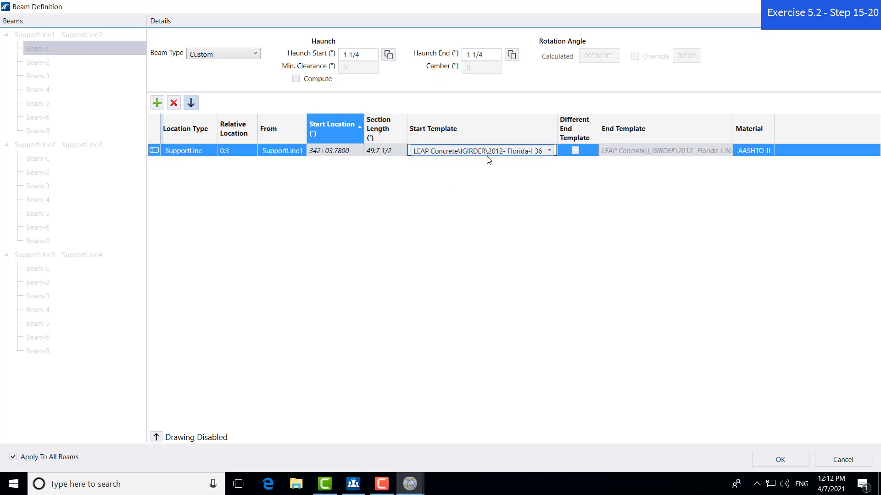
click(540, 151)
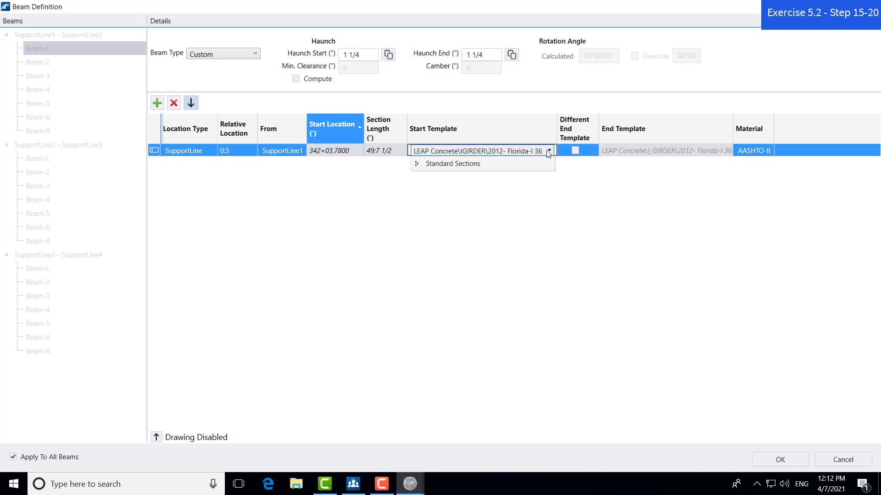
double_click(468, 171)
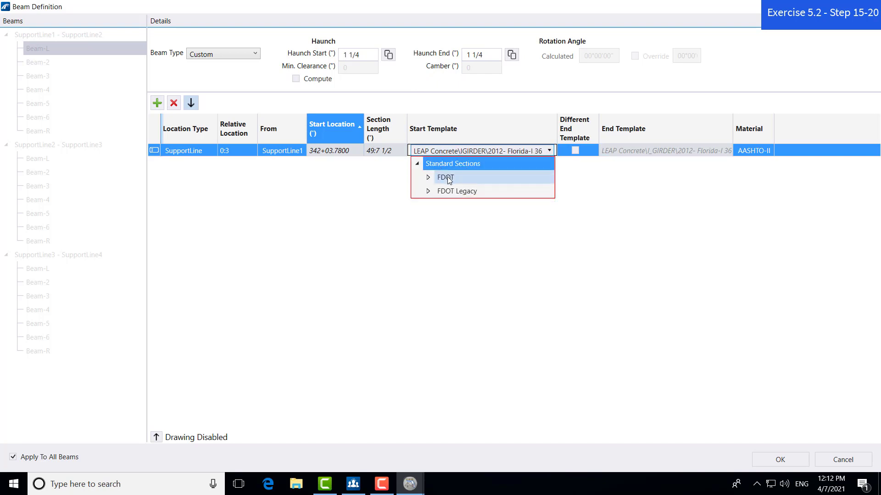
double_click(449, 179)
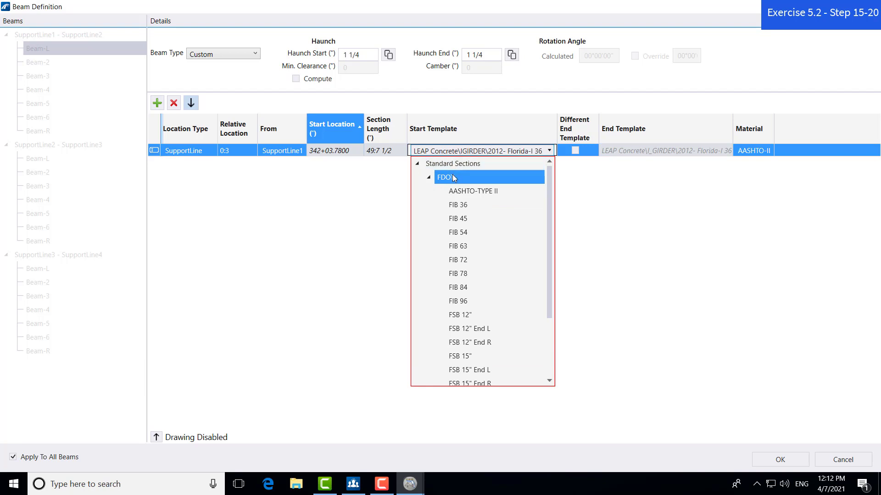
click(474, 192)
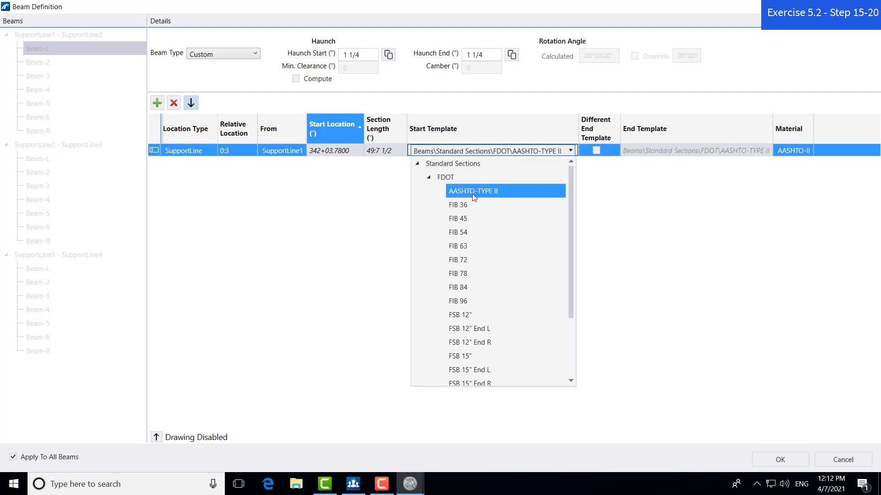
click(611, 188)
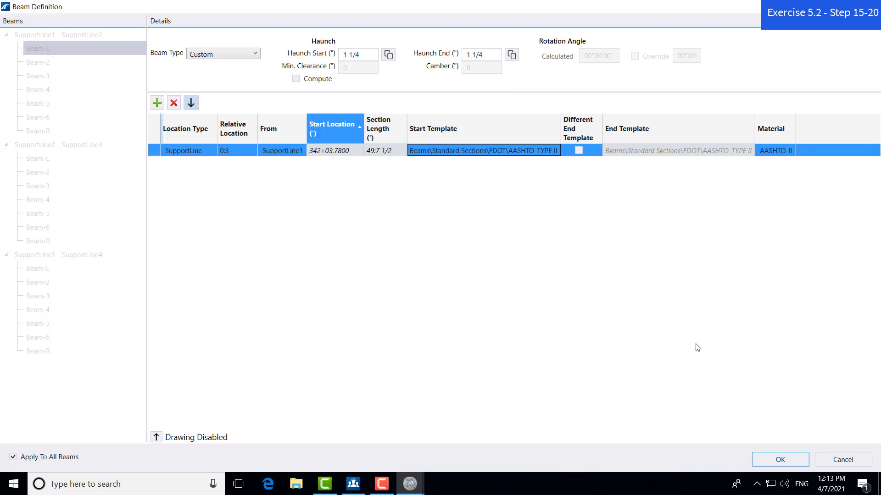
Step: Accept Beam Definition with OK, then select the beam group and zoom in on the new girders
click(764, 462)
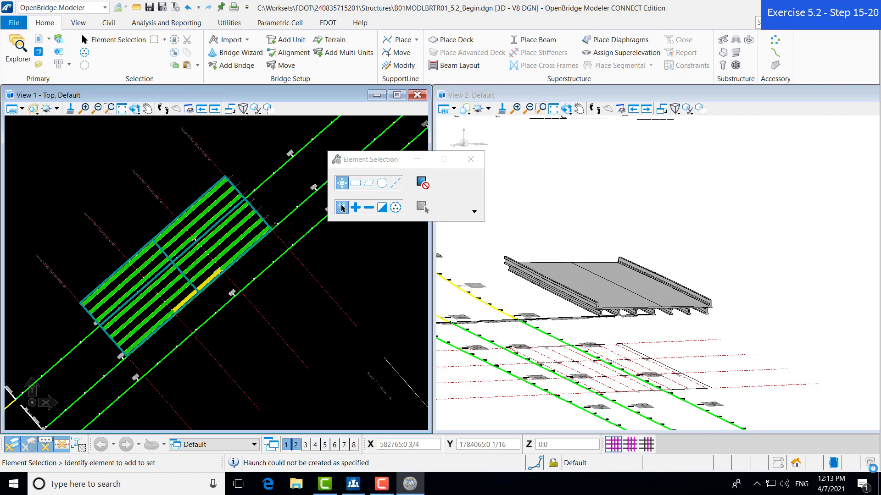
click(144, 308)
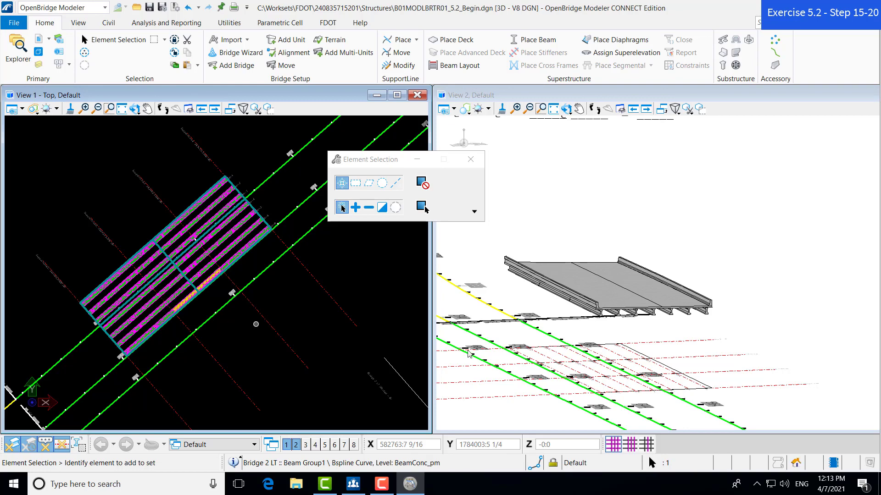
scroll(633, 312, up, 4)
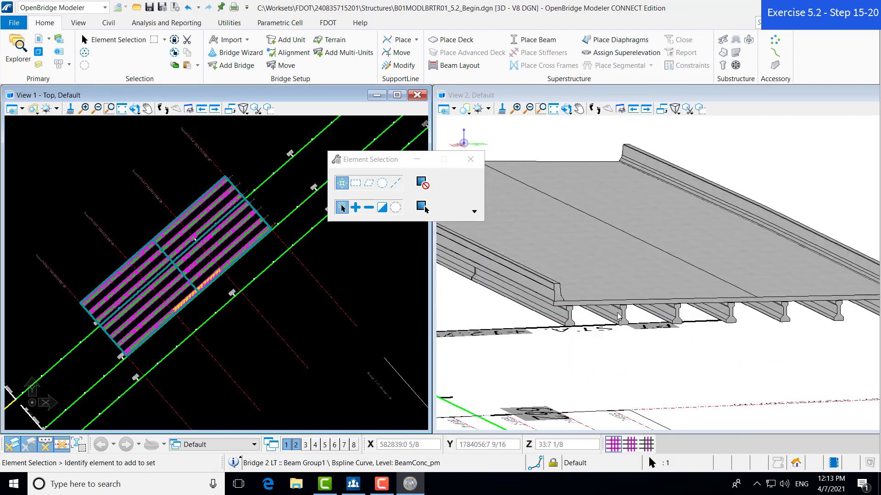
mouse_move(619, 320)
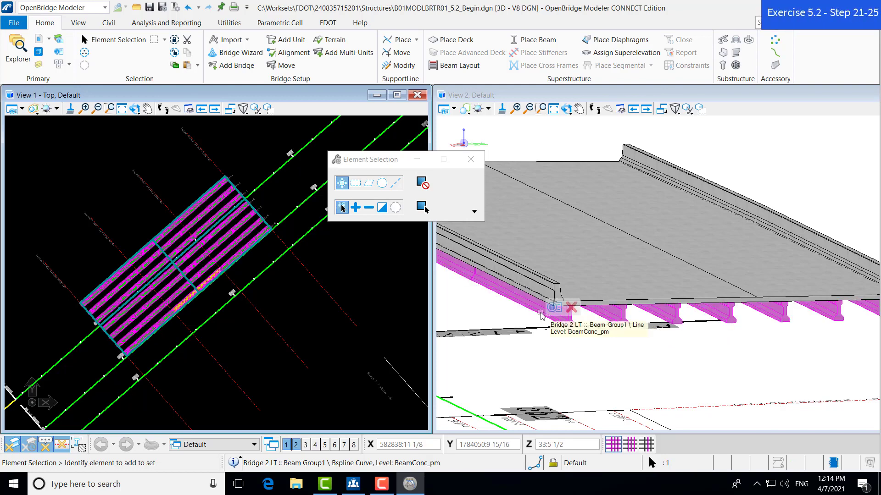
Step: Reopen the beam group's Beam Definition maximized and check Beam-L's 1 1/4 start haunch
mouse_move(554, 314)
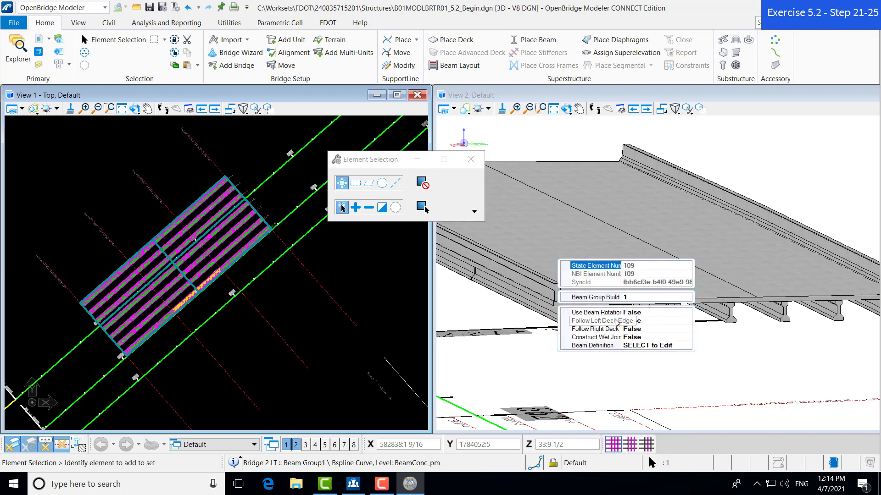
click(649, 346)
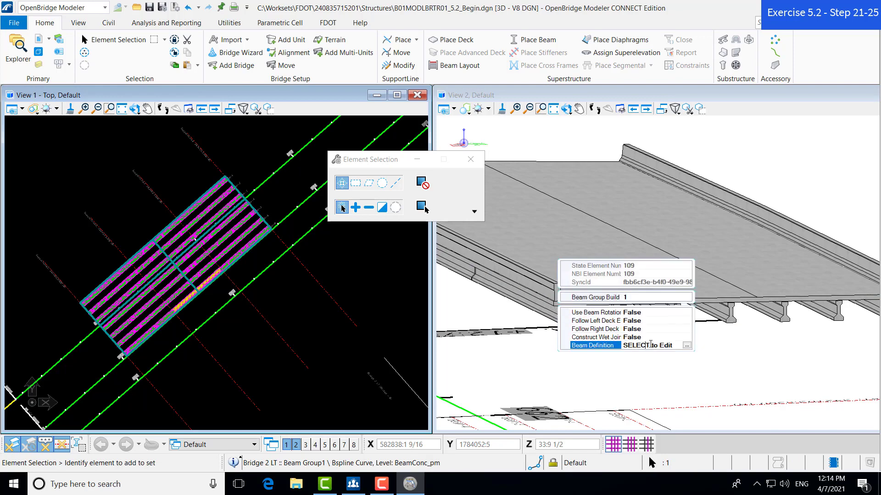
click(687, 347)
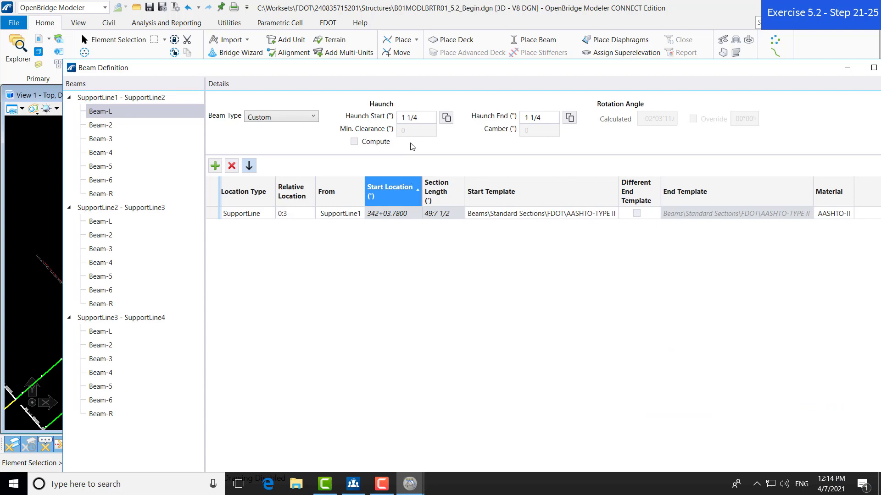
drag(382, 74, 329, 4)
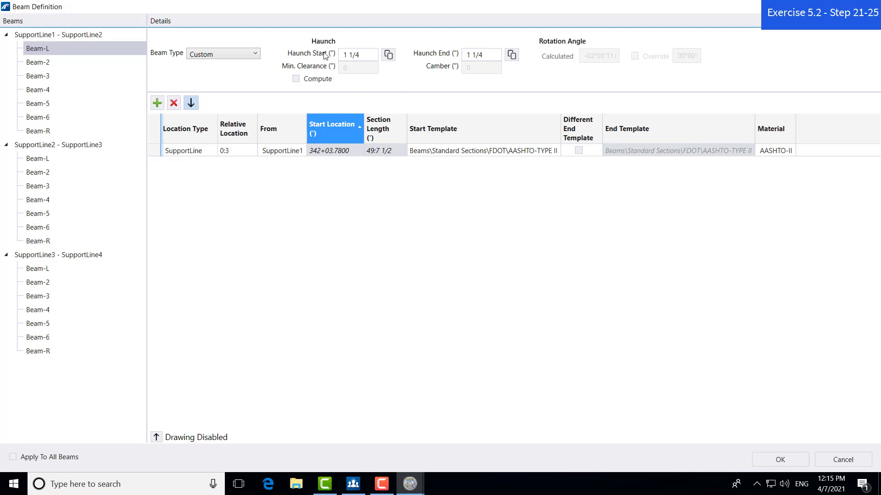
click(352, 51)
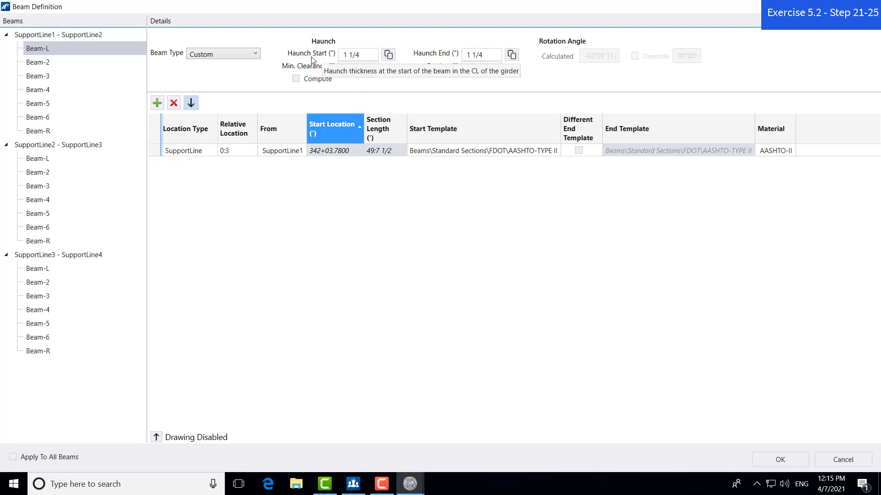
Step: In the completed drawing B01MODLBRTR01_5.2_End.dgn, view the first-span beam definitions in Beam Definition
click(110, 71)
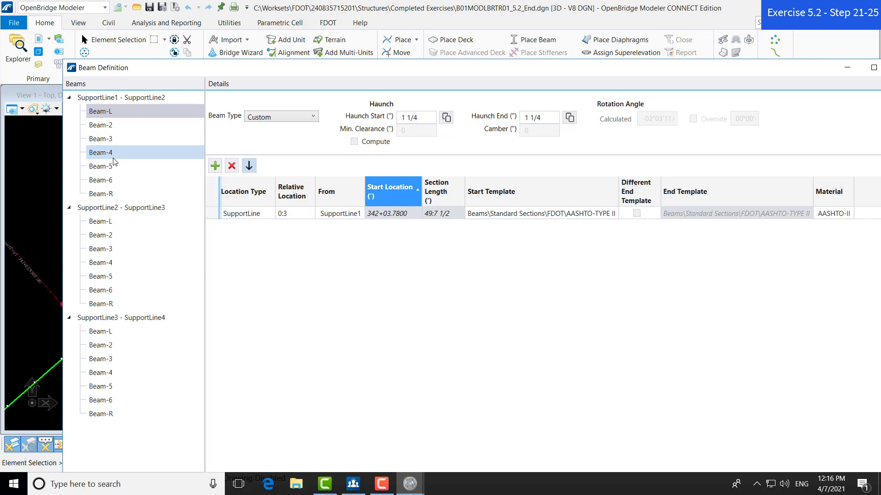
Step: Check haunches of first-span Beam-2 through Beam-R, then second-span Beam-2 (1 1/8)
click(128, 122)
click(128, 136)
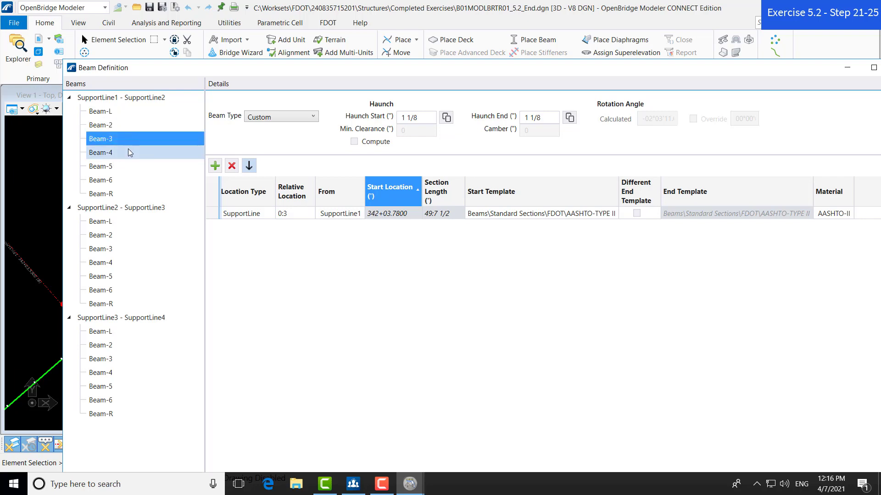
click(130, 150)
click(131, 166)
click(133, 179)
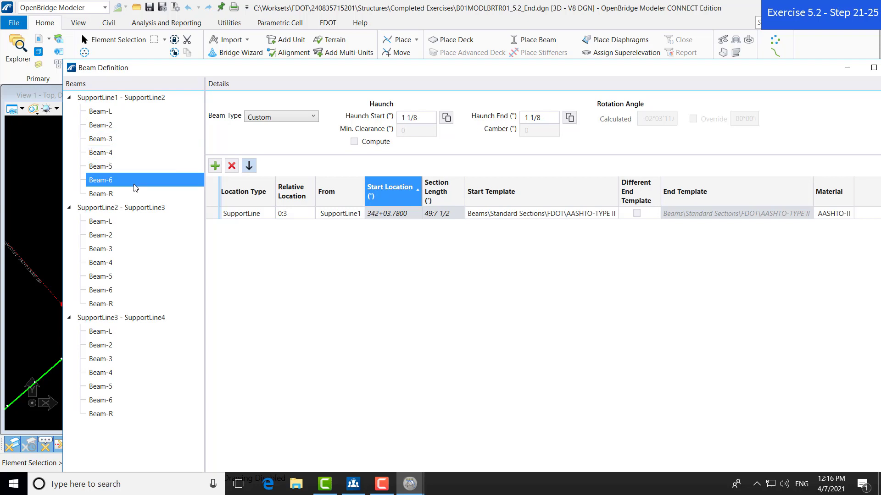
click(137, 194)
click(130, 234)
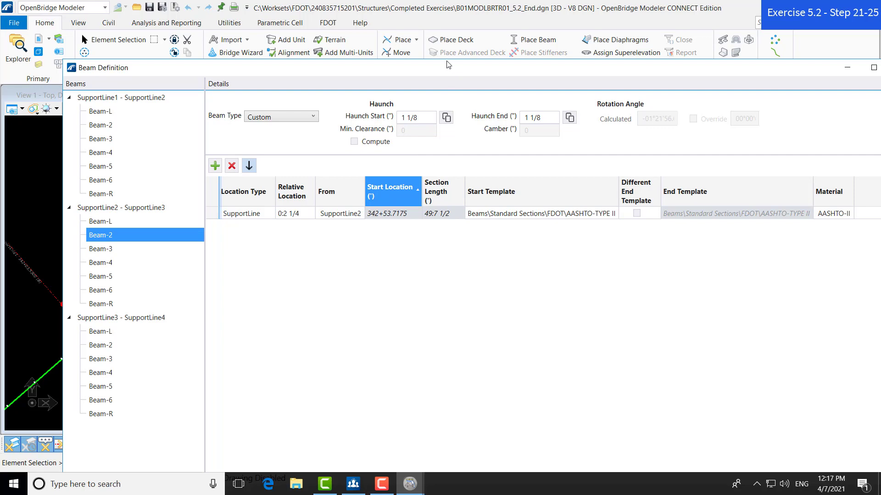
drag(454, 68, 393, 17)
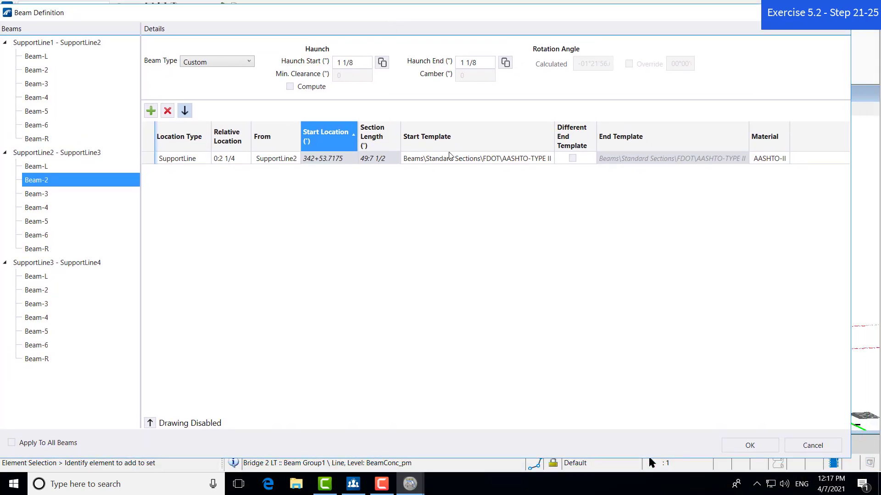
click(734, 448)
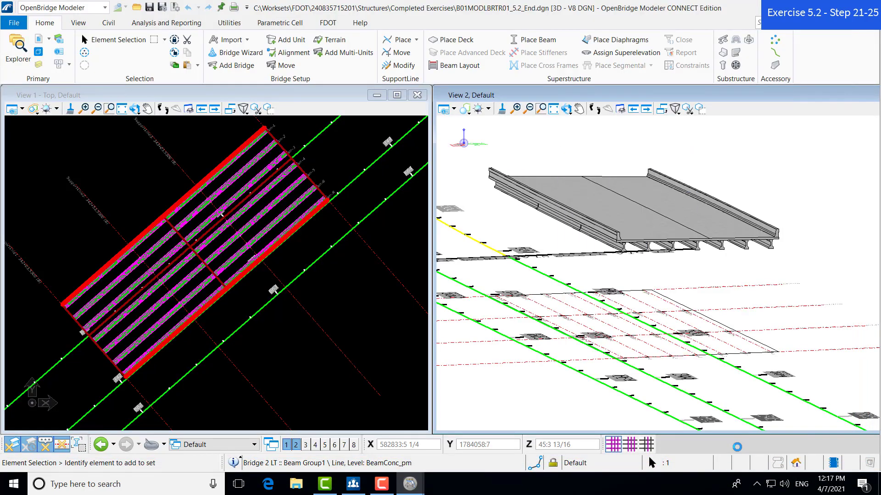